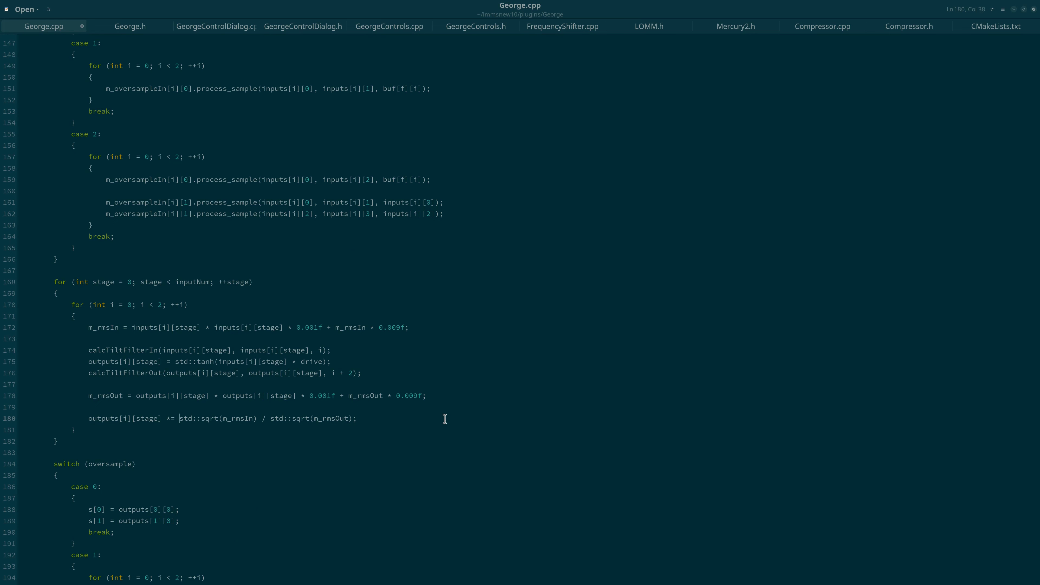
Step: In George.cpp, wrap the RMS ratio multiplying outputs[i][stage] as linearInterpolate(1.f, std::sqrt(m_rmsIn) / std::sqrt(m_rmsOut), dynamics) and save
{"action": "type", "text": "linearInterpolat"}
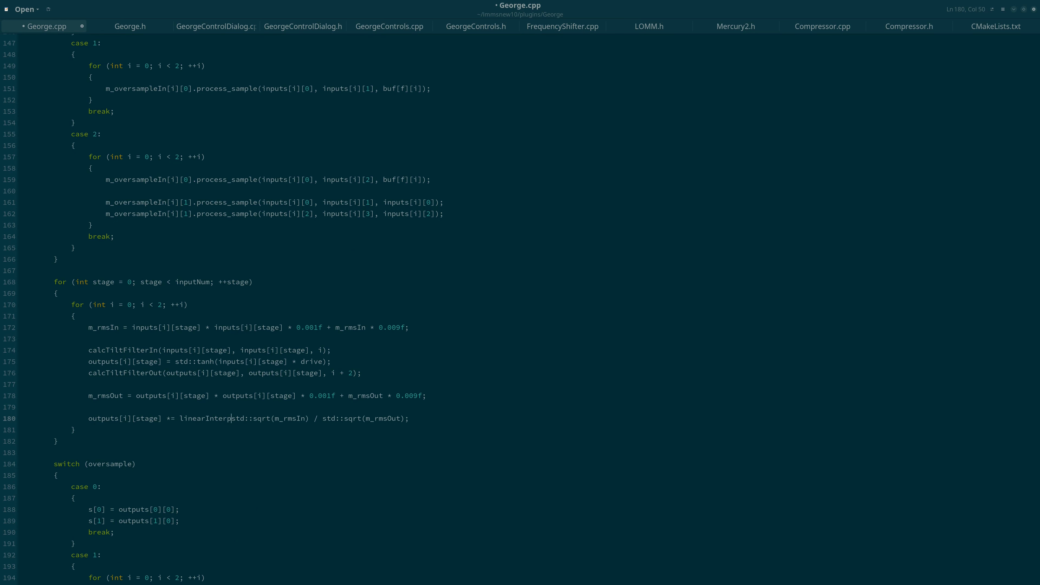
{"action": "type", "text": "e("}
{"action": "left_click", "coordinate": [429, 412]}
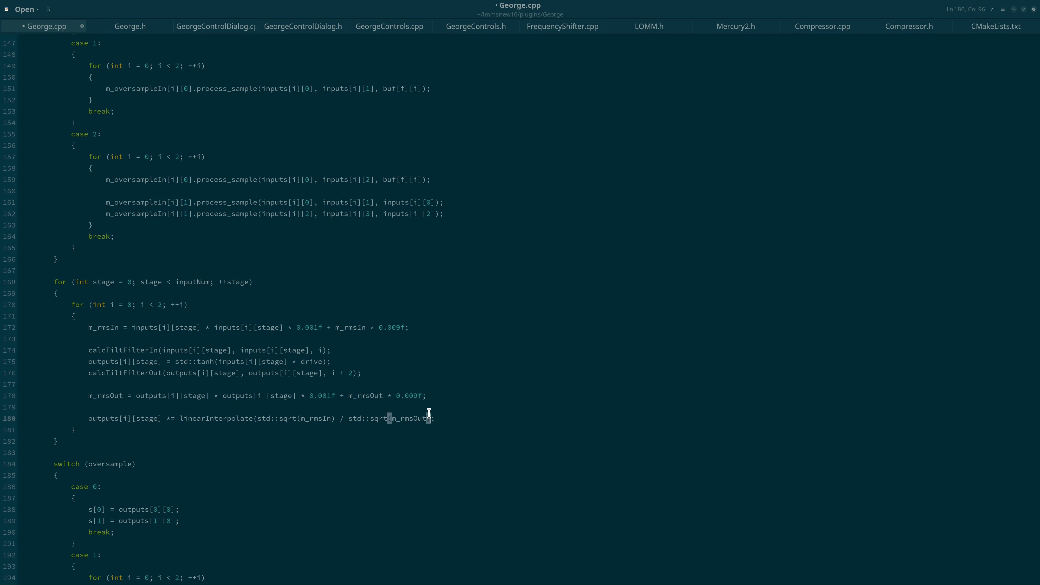
{"action": "type", "text": ")"}
{"action": "type", "text": ", dynamics"}
{"action": "type", "text": "1.f,"}
{"action": "key", "text": "ctrl+s"}
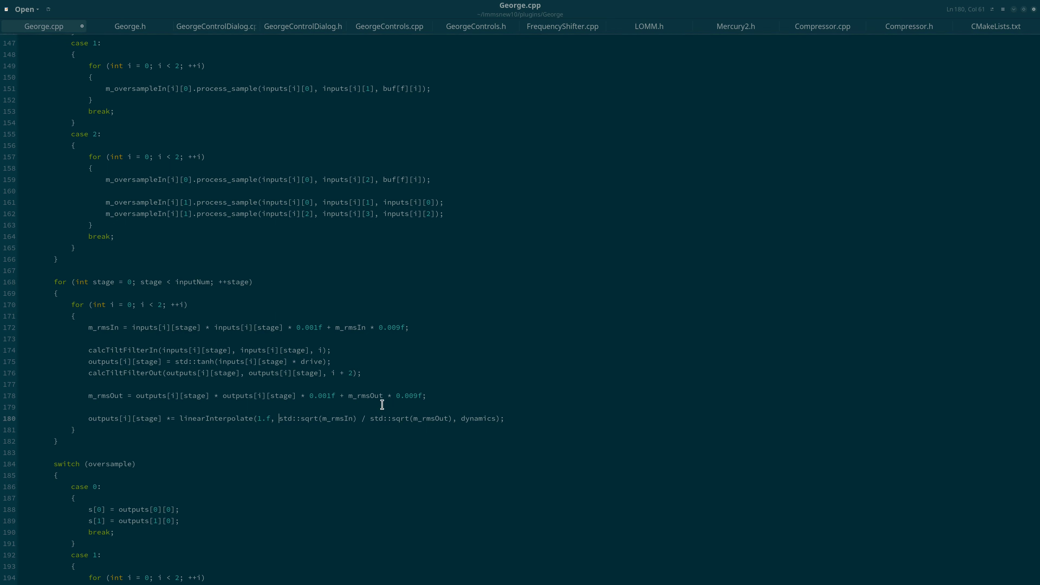
{"action": "left_click", "coordinate": [495, 418], "text": "shift"}
{"action": "left_click", "coordinate": [508, 418]}
Step: Add #include "interpolation.h" below the lmms_math.h include in George.h, save, and return to George.cpp
{"action": "left_click", "coordinate": [132, 28]}
{"action": "scroll", "coordinate": [149, 158], "scroll_direction": "up", "scroll_amount": 10}
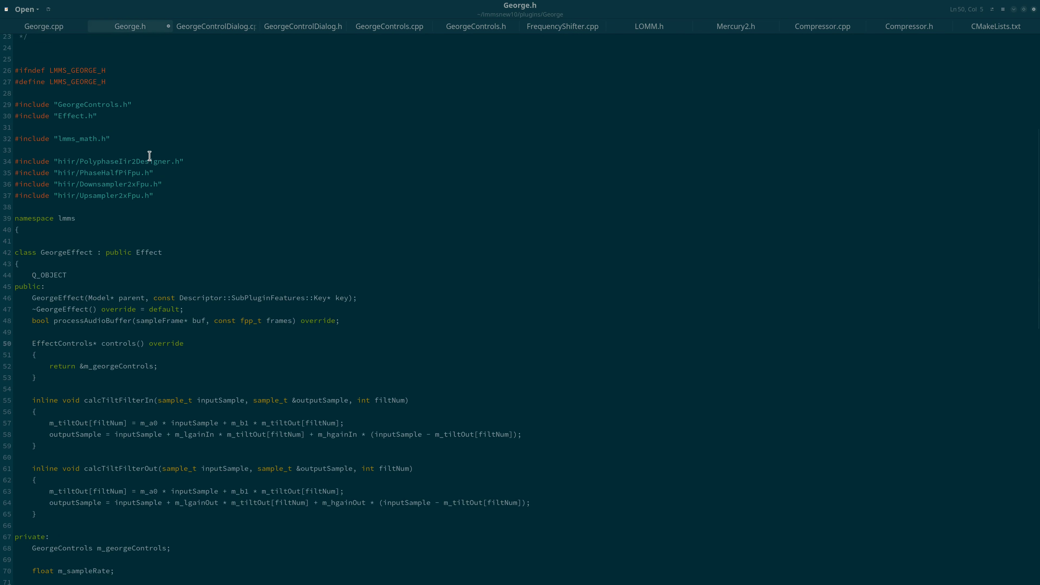
{"action": "key", "text": "Return"}
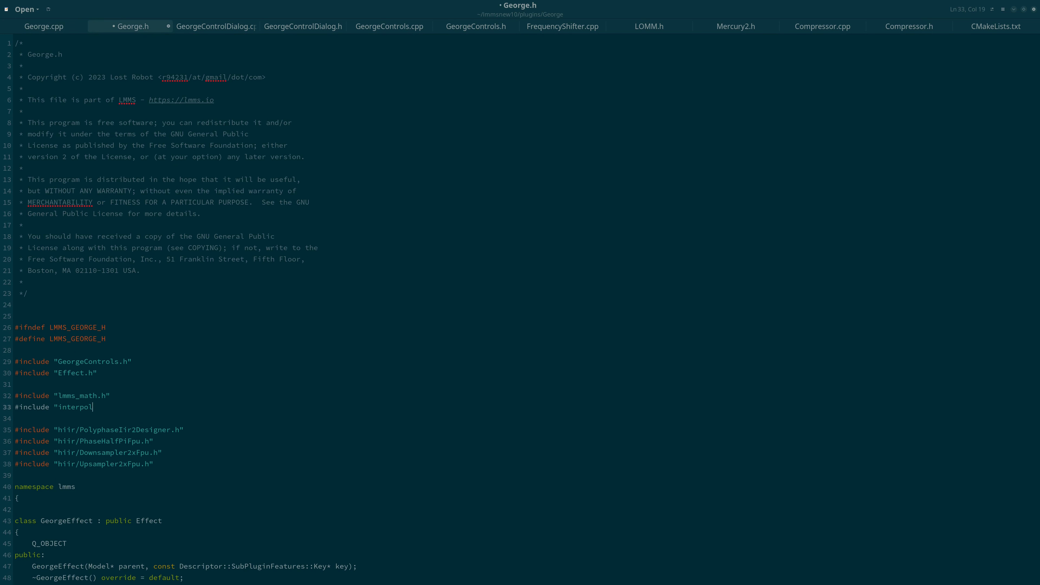
{"action": "key", "text": "ctrl+s"}
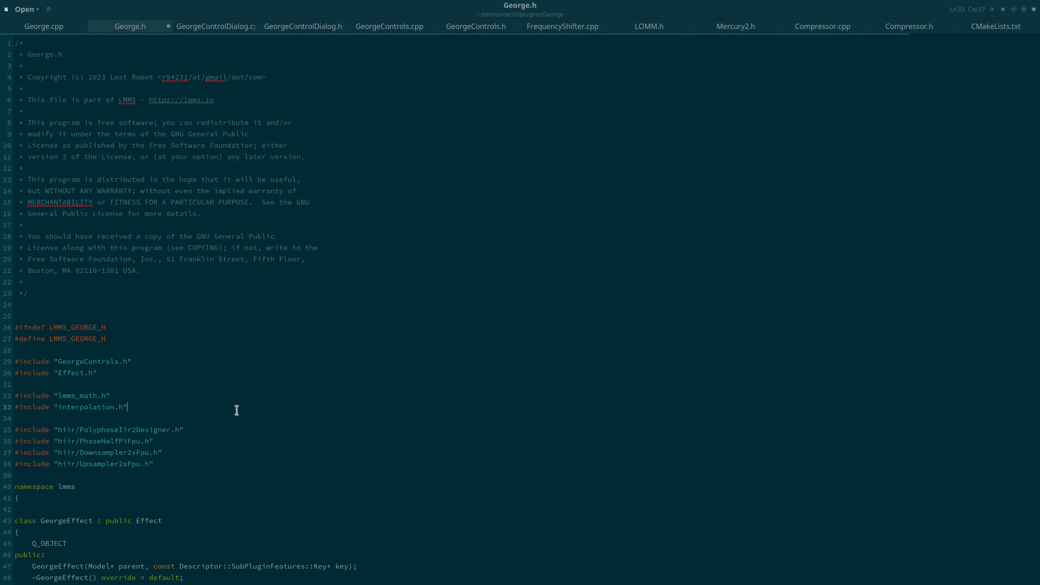
{"action": "left_click", "coordinate": [37, 26]}
{"action": "scroll", "coordinate": [355, 230], "scroll_direction": "down", "scroll_amount": 2}
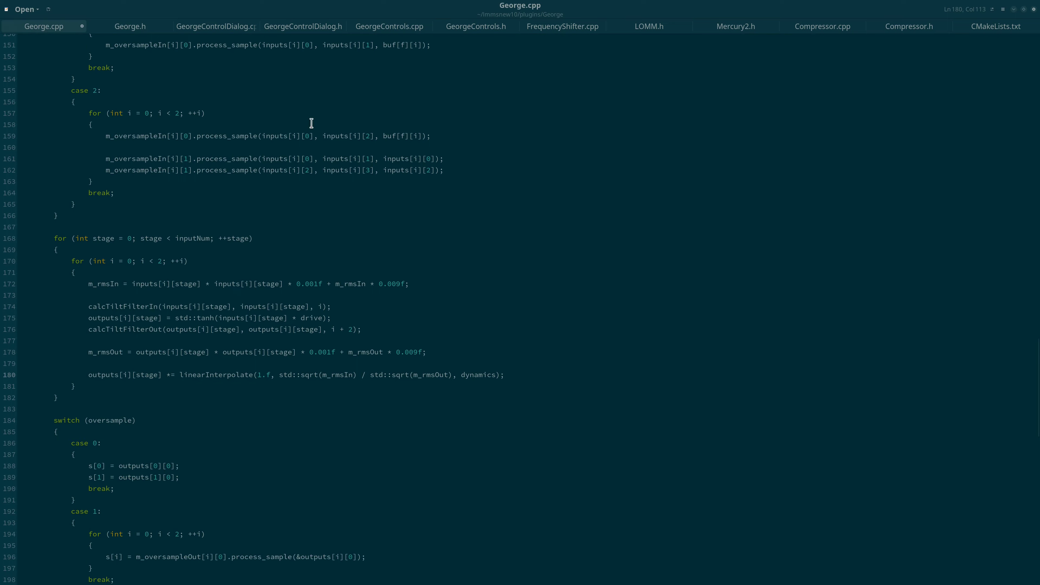
Step: Switch to the terminal and compile the project with a parallel make build, rerunning it once
{"action": "key", "text": "super+w"}
{"action": "left_click", "coordinate": [444, 119]}
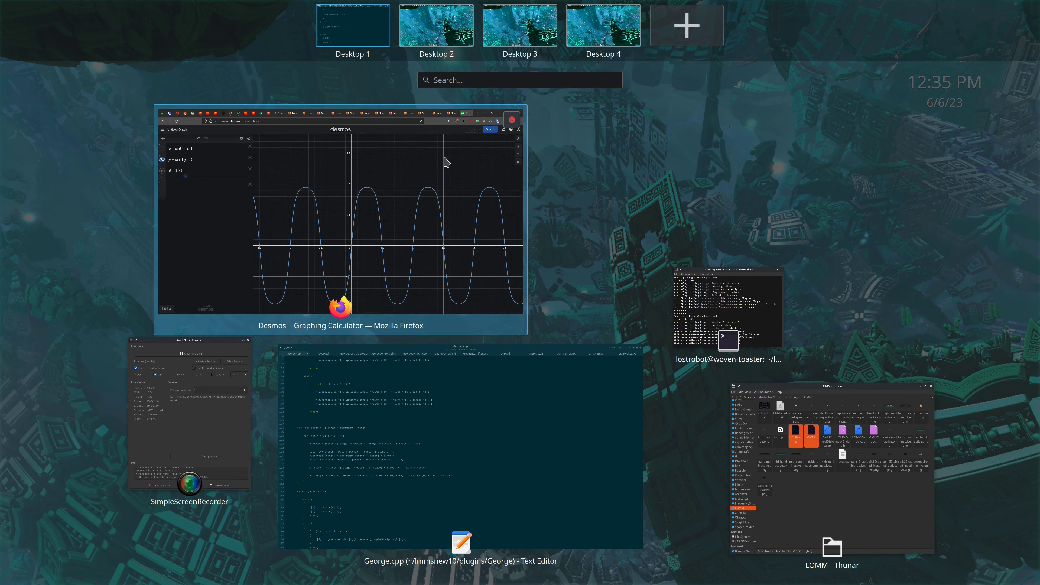
{"action": "left_click", "coordinate": [668, 297]}
{"action": "type", "text": "make -j7"}
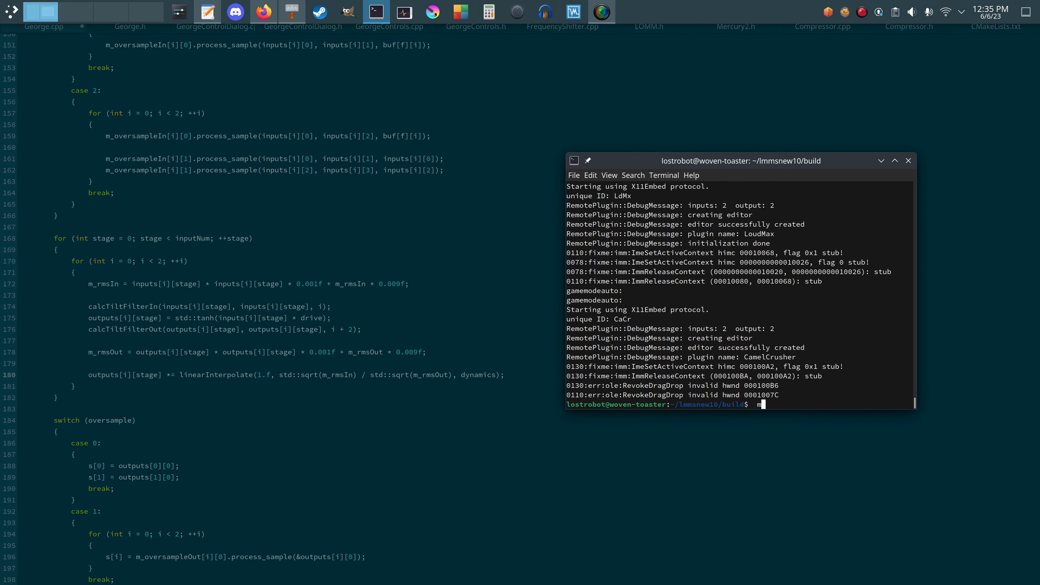
{"action": "key", "text": "Return"}
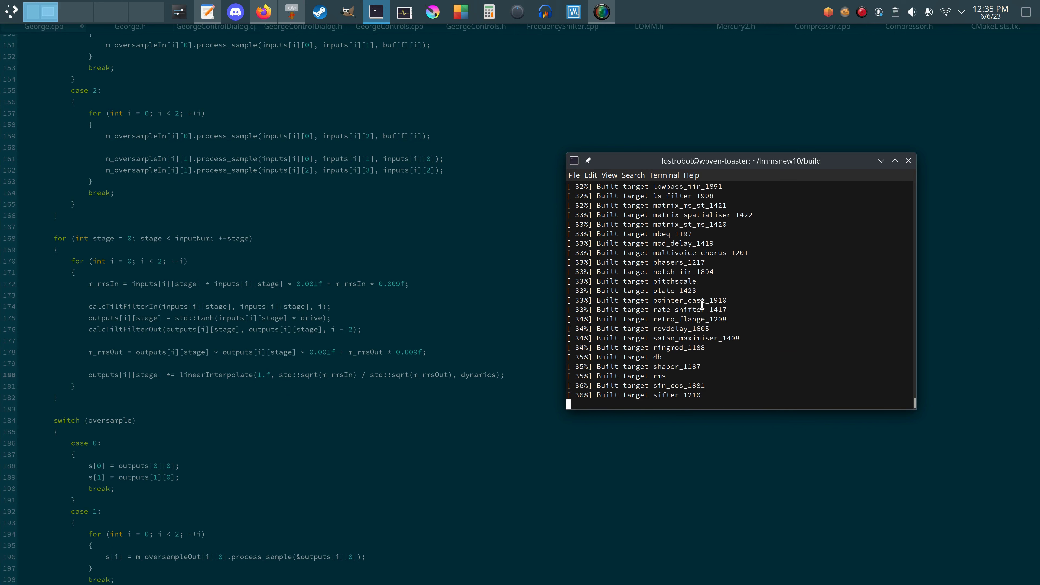
{"action": "type", "text": "mkaa"}
{"action": "type", "text": "ake -j8"}
{"action": "key", "text": "Return"}
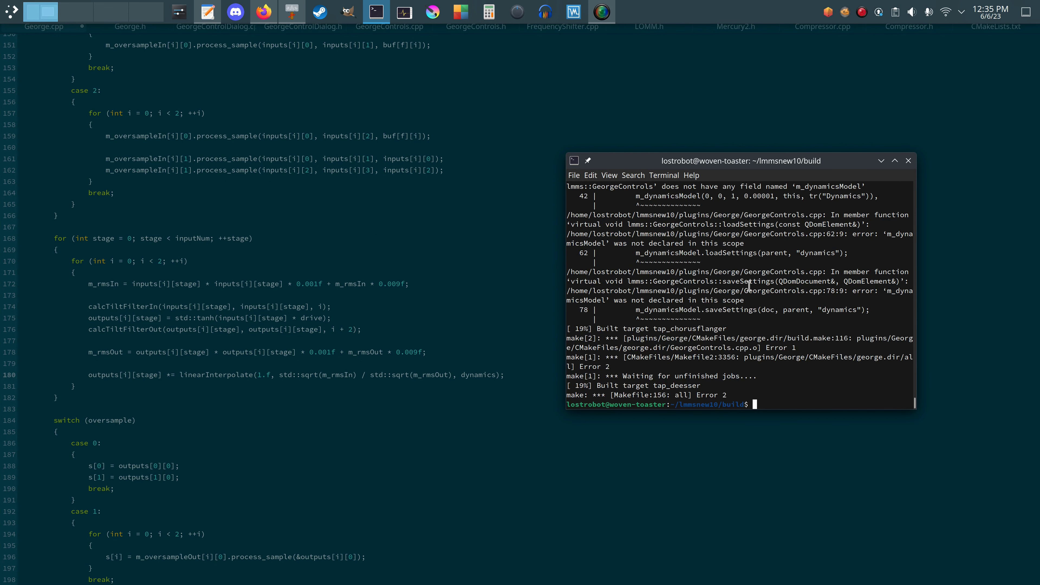
Step: Rename the m_distortionModel declaration in GeorgeControls.h to m_dynamicsModel, check GeorgeControls.cpp, and return to George.cpp
{"action": "left_click", "coordinate": [396, 283]}
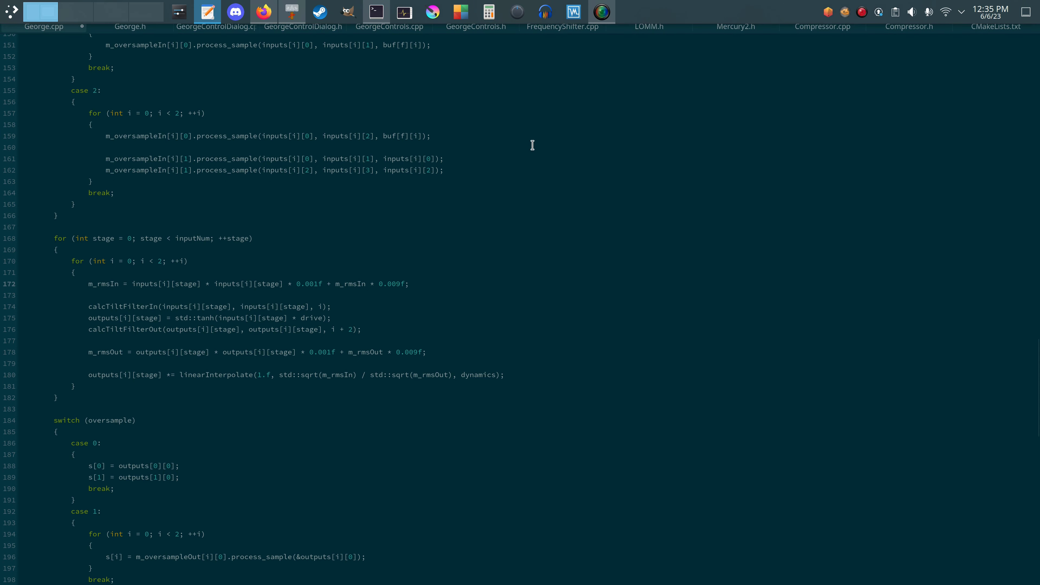
{"action": "left_click", "coordinate": [467, 27]}
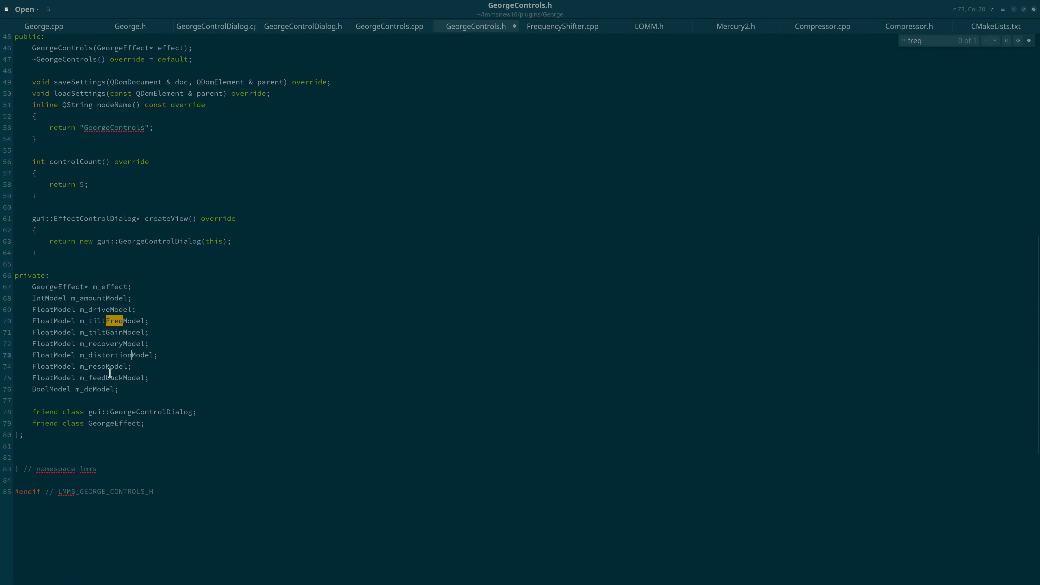
{"action": "left_click_drag", "start_coordinate": [92, 356], "coordinate": [134, 353]}
{"action": "type", "text": "ynamic"}
{"action": "left_click", "coordinate": [393, 27]}
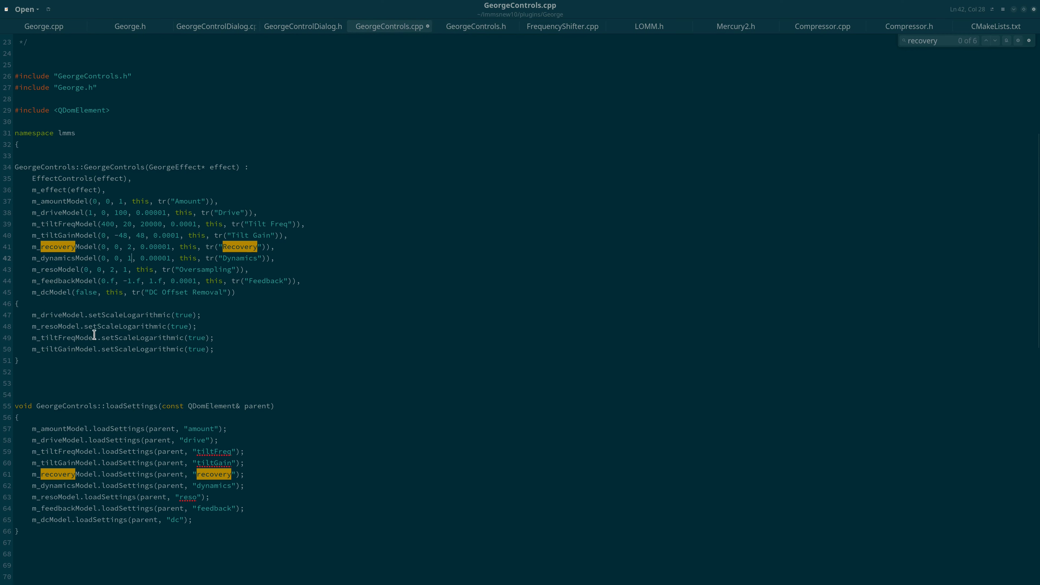
{"action": "left_click", "coordinate": [32, 27]}
Step: Rebuild the project with make in the terminal and read through the compiler output for George.cpp
{"action": "mouse_move", "coordinate": [1, 0]}
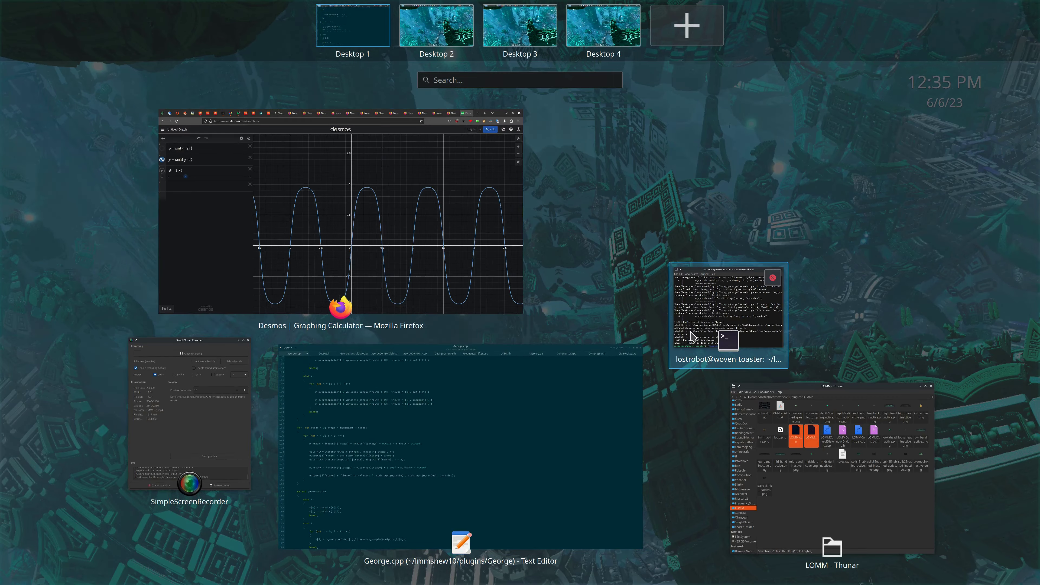
{"action": "left_click", "coordinate": [683, 320]}
{"action": "type", "text": "make"}
{"action": "key", "text": "Return"}
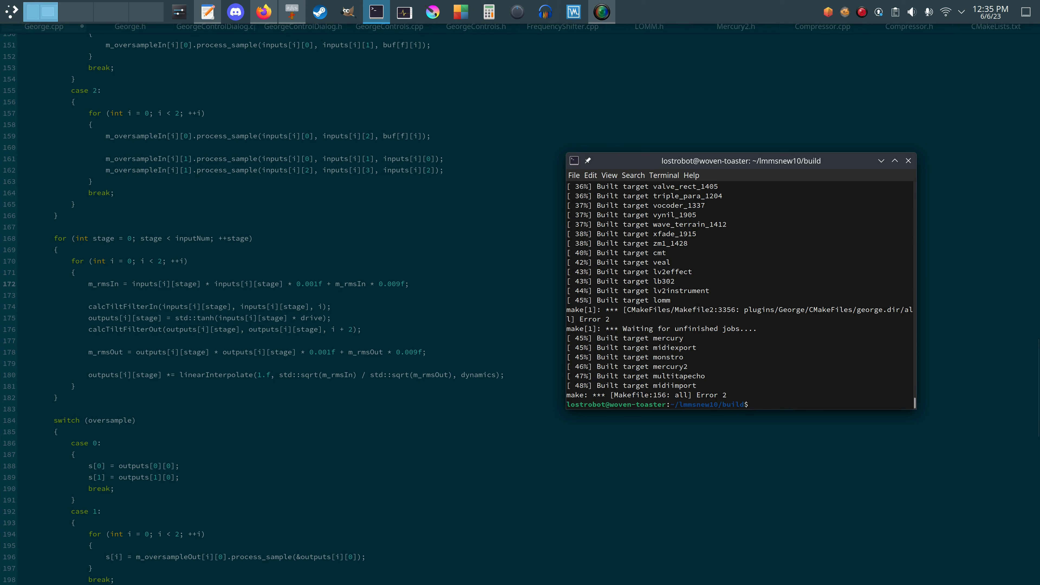
{"action": "scroll", "coordinate": [791, 305], "scroll_direction": "up", "scroll_amount": 10}
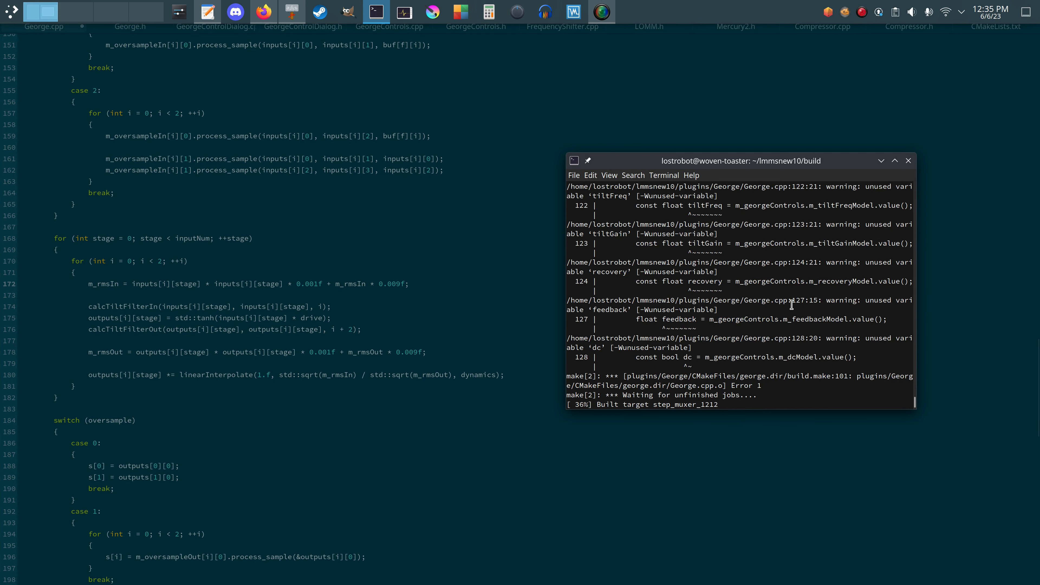
{"action": "scroll", "coordinate": [791, 305], "scroll_direction": "down", "scroll_amount": 1}
{"action": "scroll", "coordinate": [792, 303], "scroll_direction": "down", "scroll_amount": 5}
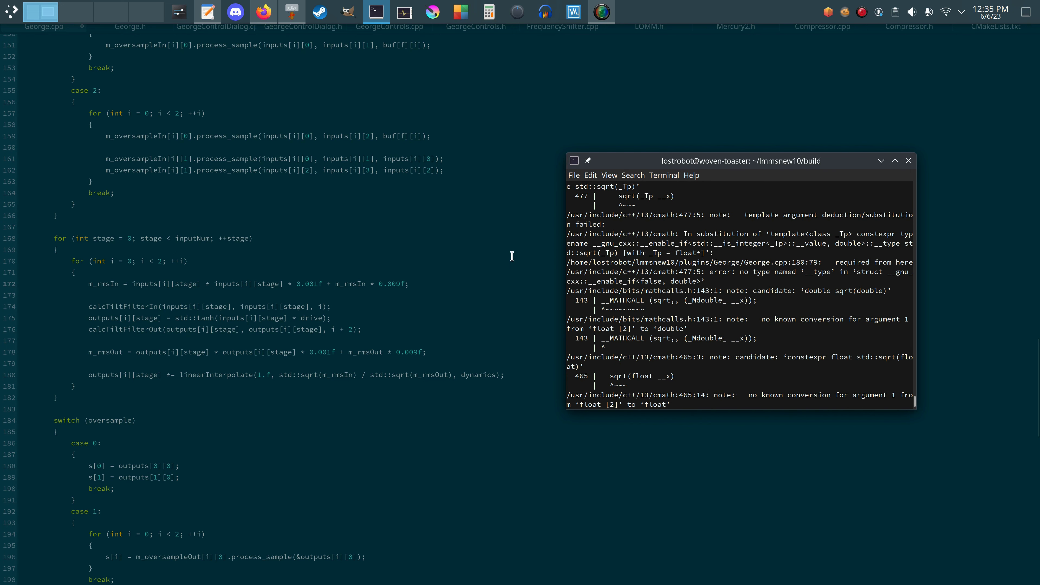
Step: Check the includes in Compressor.h and George.h and the RMS code in Compressor.cpp, and reread the compiler errors in the terminal
{"action": "left_click", "coordinate": [387, 238]}
{"action": "left_click", "coordinate": [896, 27]}
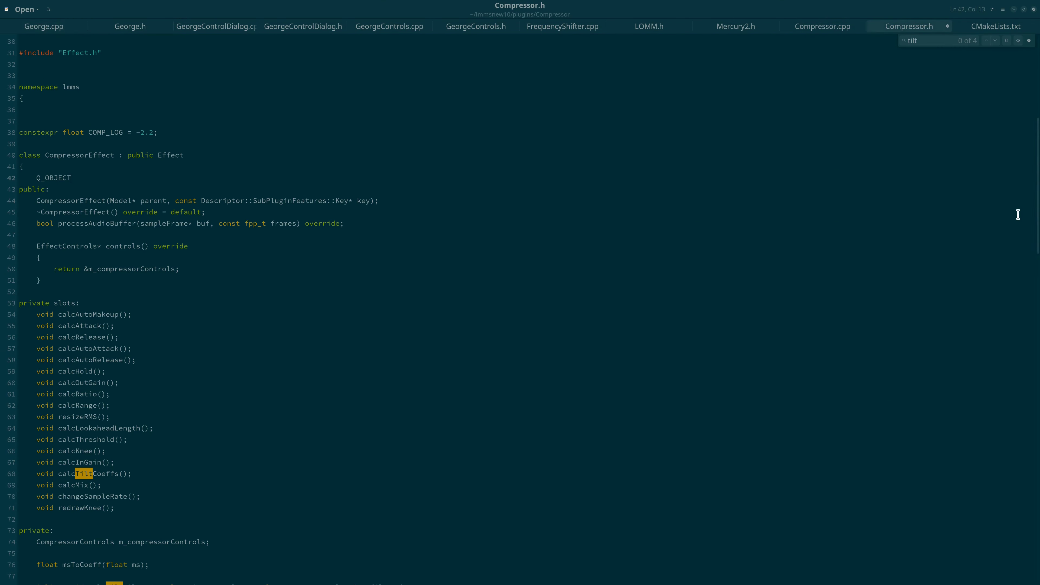
{"action": "scroll", "coordinate": [309, 204], "scroll_direction": "up", "scroll_amount": 10}
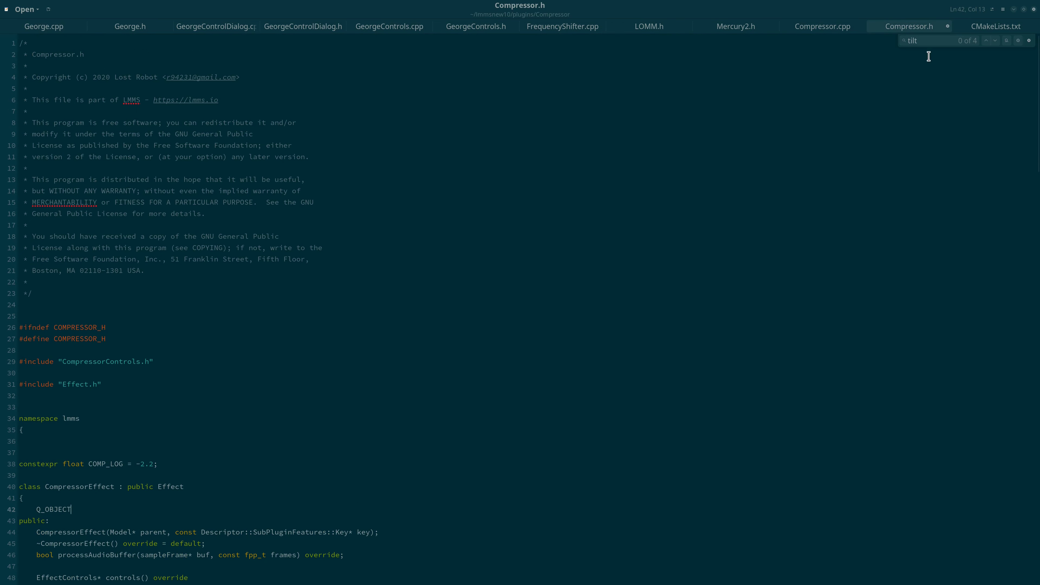
{"action": "left_click", "coordinate": [807, 29]}
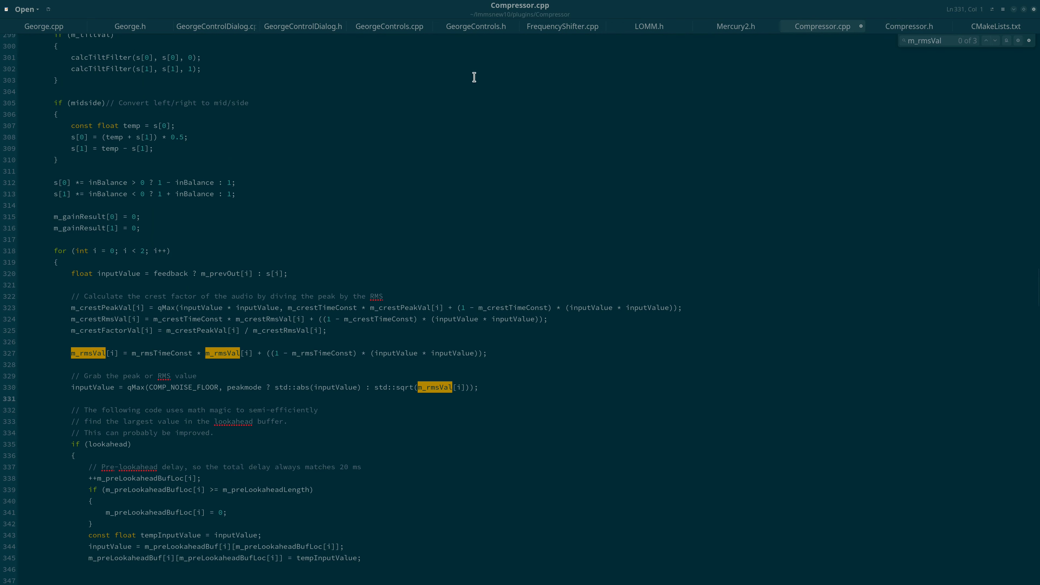
{"action": "left_click", "coordinate": [126, 30]}
{"action": "left_click_drag", "start_coordinate": [109, 395], "coordinate": [14, 400]}
{"action": "left_click", "coordinate": [185, 407]}
{"action": "mouse_move", "coordinate": [1, 0]}
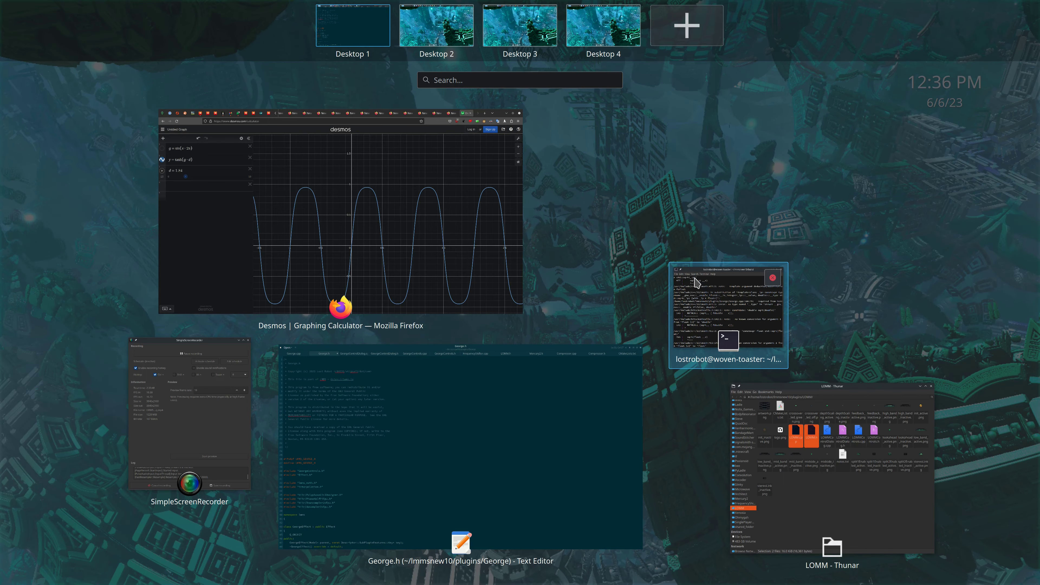
{"action": "left_click", "coordinate": [696, 283]}
{"action": "scroll", "coordinate": [672, 277], "scroll_direction": "down", "scroll_amount": 5}
{"action": "scroll", "coordinate": [677, 274], "scroll_direction": "up", "scroll_amount": 10}
{"action": "scroll", "coordinate": [677, 274], "scroll_direction": "up", "scroll_amount": 5}
{"action": "scroll", "coordinate": [678, 273], "scroll_direction": "down", "scroll_amount": 5}
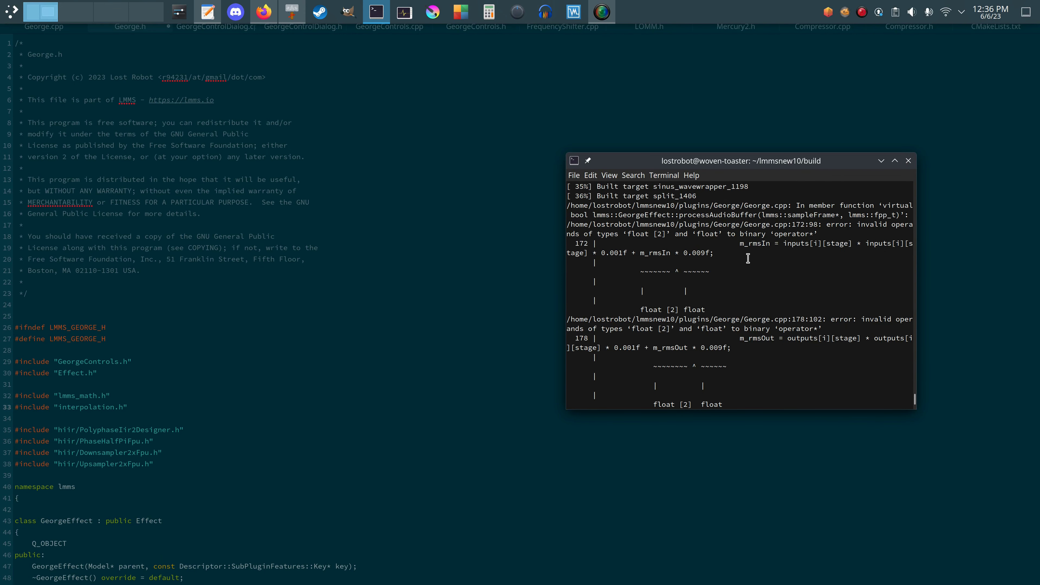
Step: In George.cpp's stage loop, add the [i] index to both m_rmsIn references in the input RMS calculation
{"action": "left_click", "coordinate": [34, 34]}
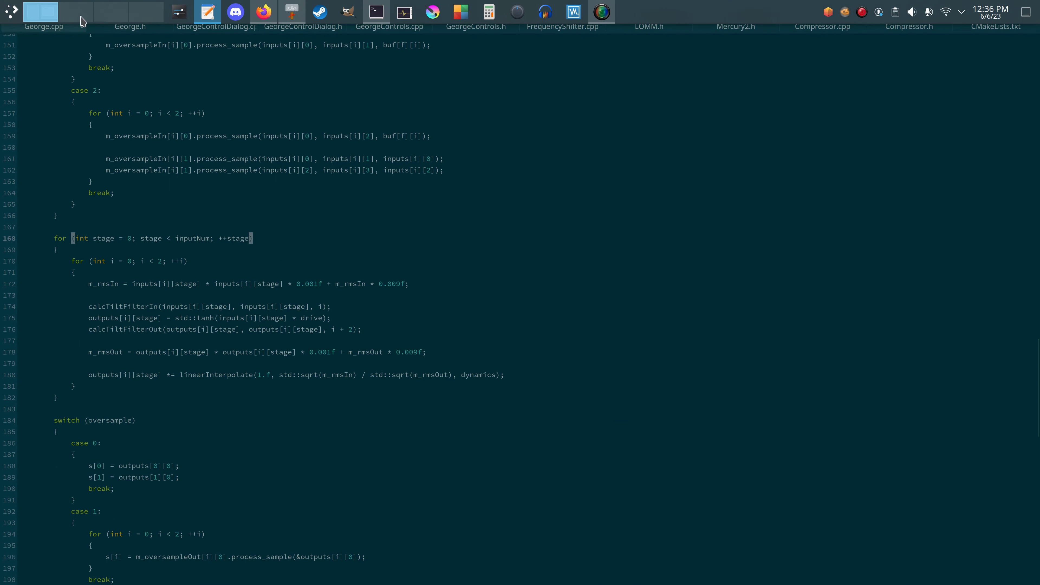
{"action": "left_click", "coordinate": [157, 318]}
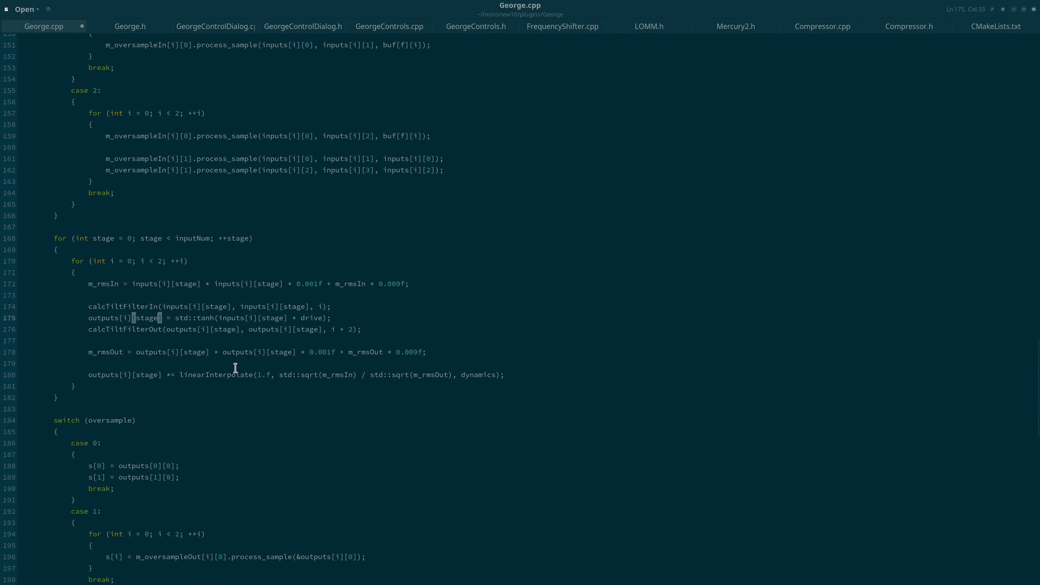
{"action": "scroll", "coordinate": [183, 335], "scroll_direction": "down", "scroll_amount": 6}
{"action": "scroll", "coordinate": [157, 366], "scroll_direction": "up", "scroll_amount": 6}
{"action": "left_click", "coordinate": [183, 261]}
{"action": "scroll", "coordinate": [197, 254], "scroll_direction": "up", "scroll_amount": 5}
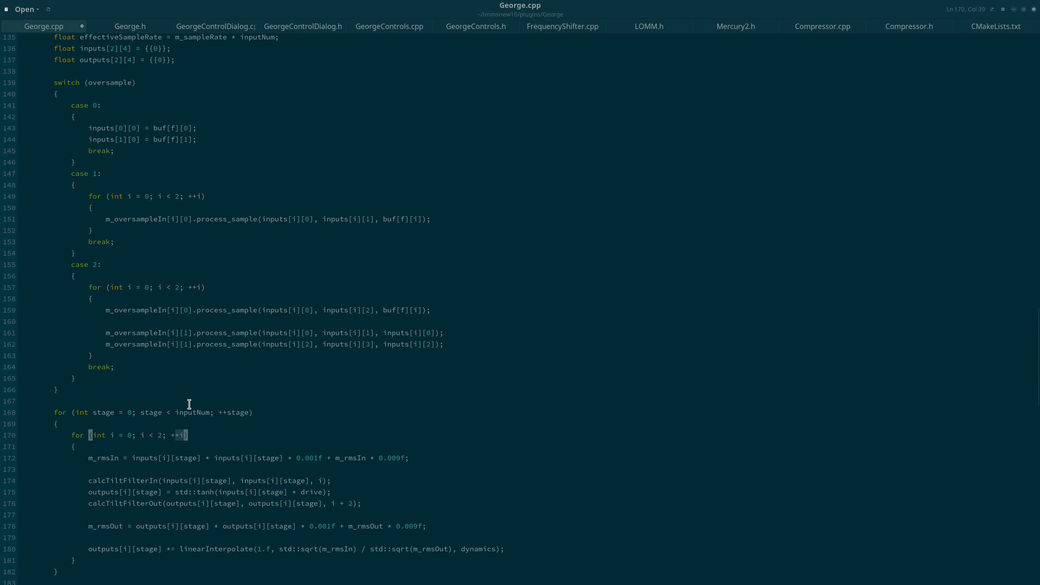
{"action": "scroll", "coordinate": [154, 282], "scroll_direction": "down", "scroll_amount": 5}
{"action": "left_click", "coordinate": [120, 281]}
{"action": "type", "text": "[i]"}
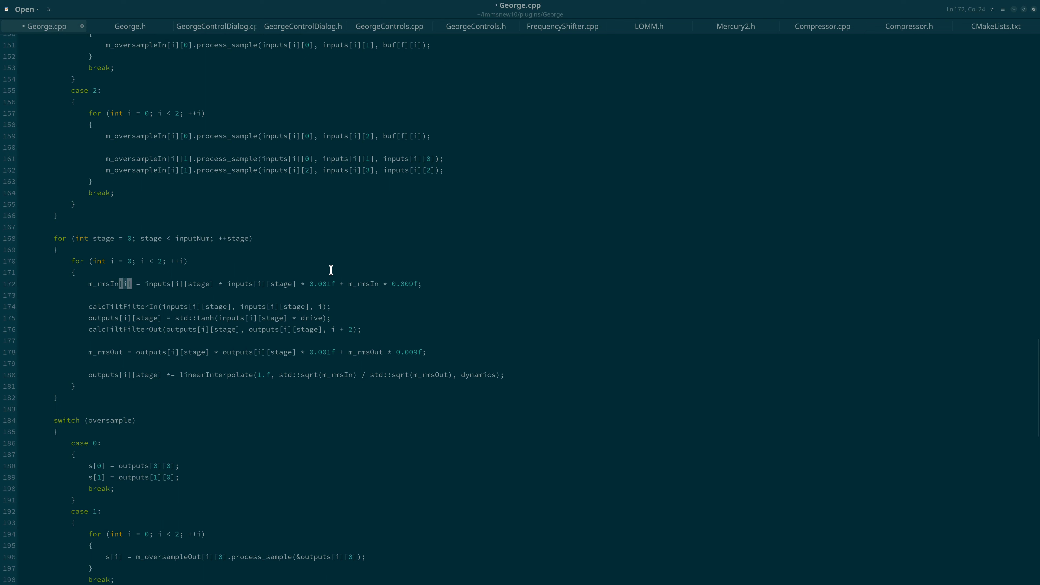
{"action": "left_click", "coordinate": [378, 284]}
{"action": "type", "text": "[i]"}
Step: Add the [i] index to m_rmsOut in the output RMS calculation and to both RMS variables in the linearInterpolate line, and save
{"action": "left_click", "coordinate": [383, 348]}
{"action": "type", "text": "[i]"}
{"action": "left_click", "coordinate": [123, 351]}
{"action": "type", "text": "[i]"}
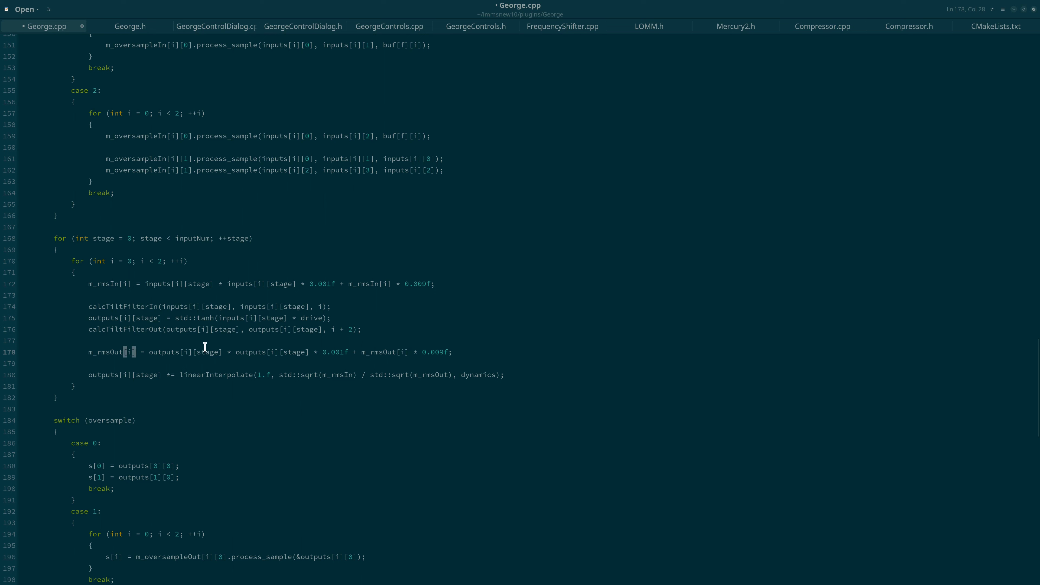
{"action": "left_click", "coordinate": [352, 370]}
{"action": "type", "text": "[i]"}
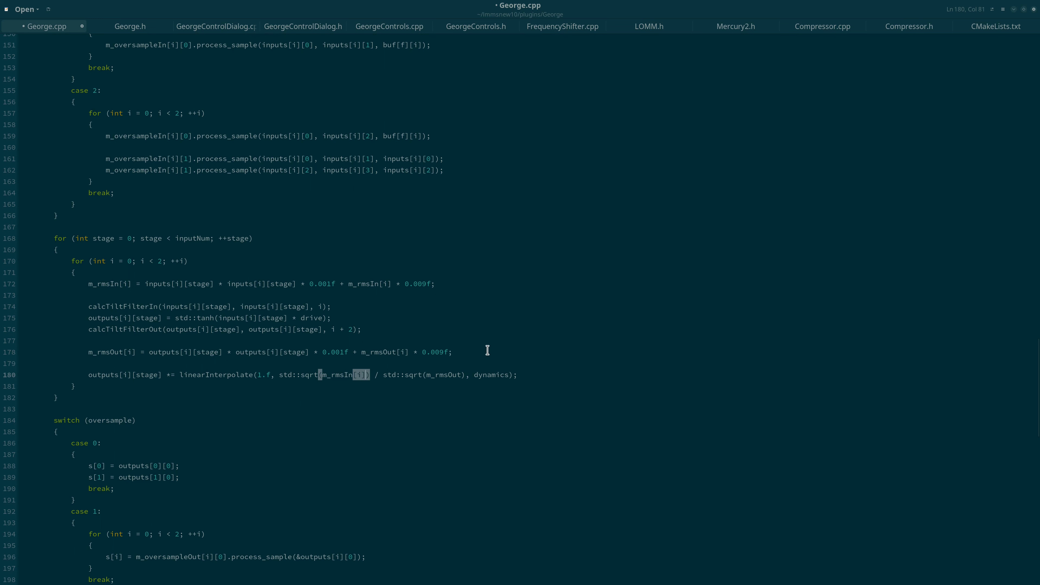
{"action": "left_click", "coordinate": [464, 371]}
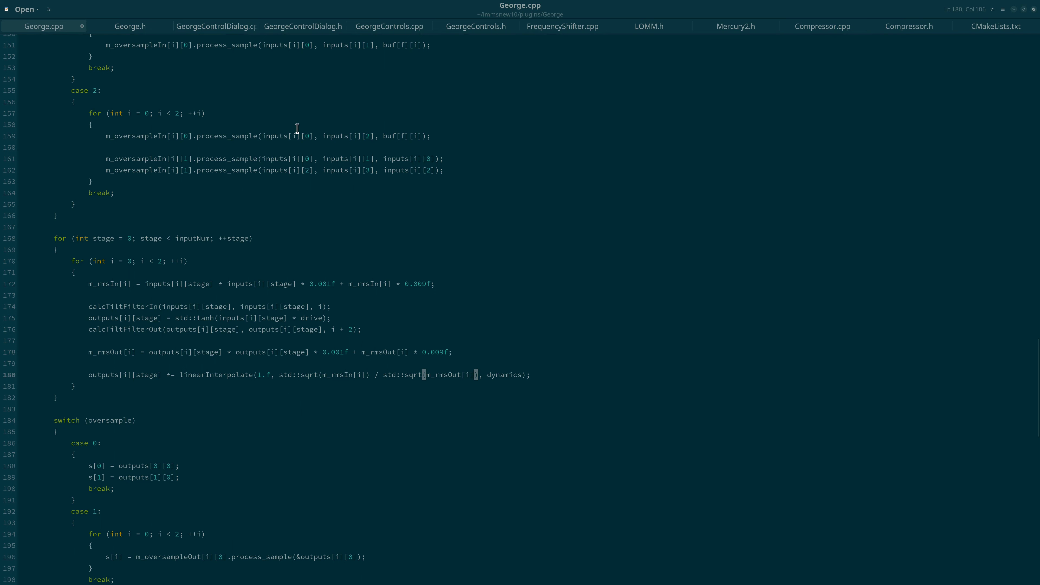
Step: Switch to the terminal and recompile the corrected plugin with make -j7
{"action": "mouse_move", "coordinate": [0, 0]}
{"action": "left_click", "coordinate": [721, 324]}
{"action": "type", "text": "make -j7"}
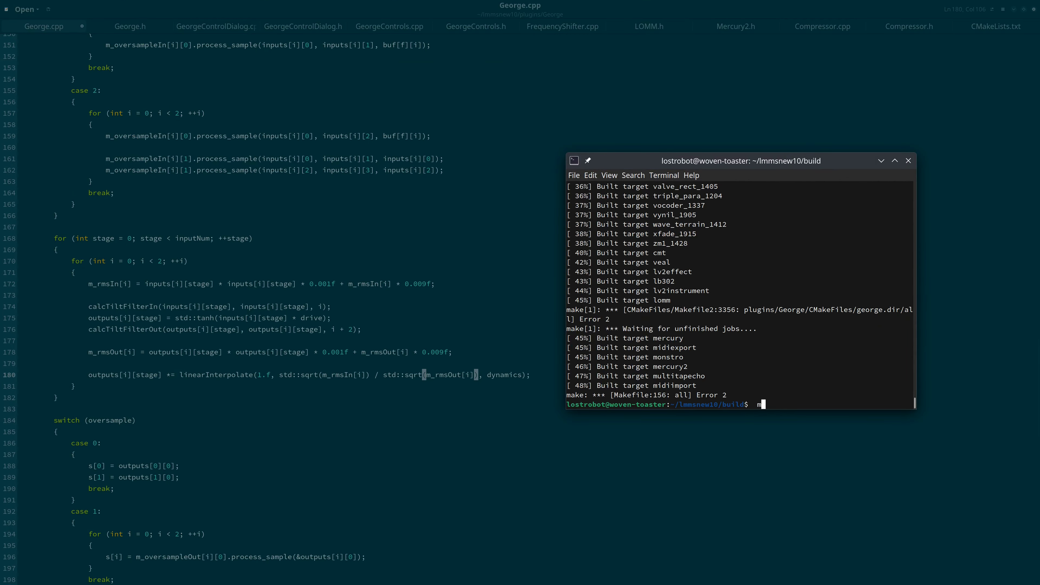
{"action": "key", "text": "Return"}
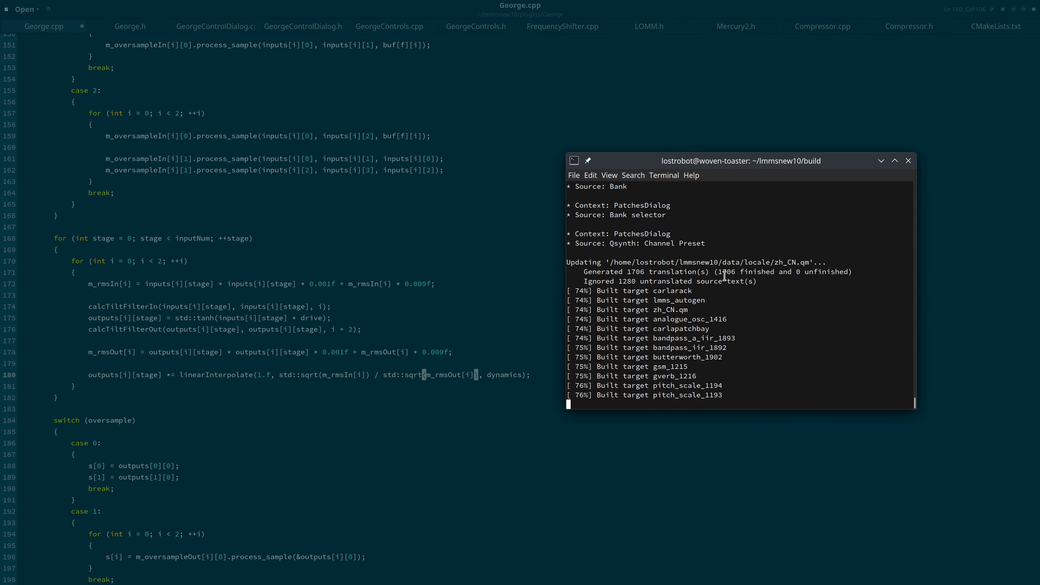
Step: Launch LMMS from the terminal's command history and open the recent project george_test.mmpz
{"action": "key", "text": "Up"}
{"action": "key", "text": "Up"}
{"action": "key", "text": "Return"}
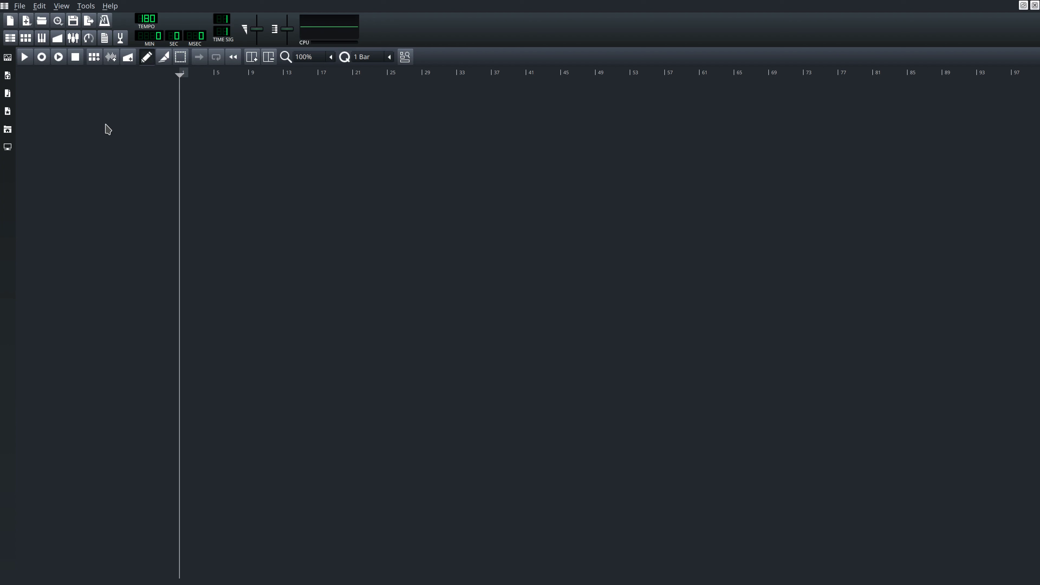
{"action": "left_click", "coordinate": [58, 20]}
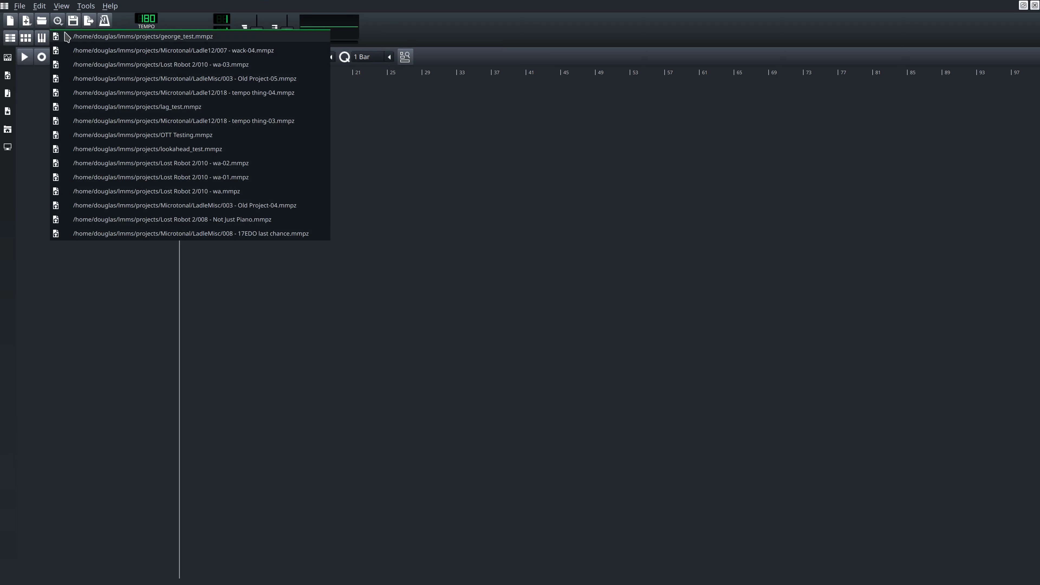
{"action": "left_click", "coordinate": [65, 36]}
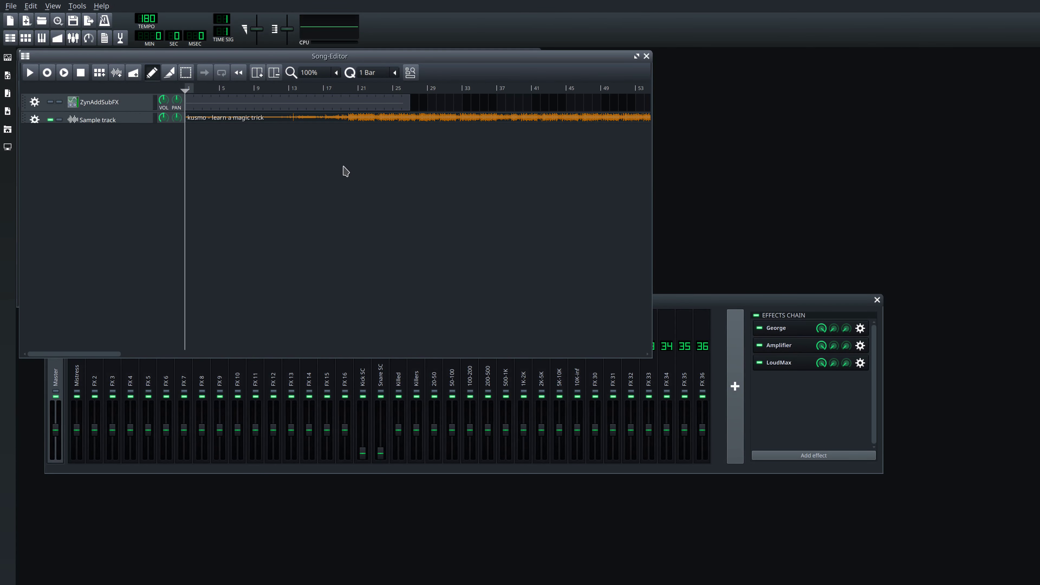
Step: In the Song-Editor, place the playhead at about bar 19, then open George's controls and position them beside the Song-Editor
{"action": "mouse_move", "coordinate": [1, 1]}
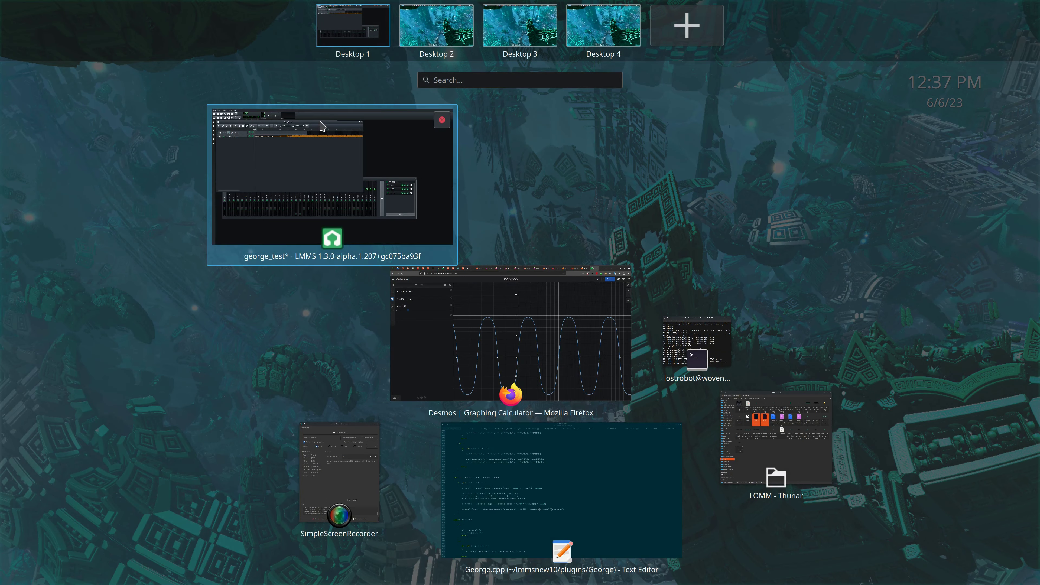
{"action": "left_click", "coordinate": [463, 222]}
{"action": "left_click", "coordinate": [349, 90]}
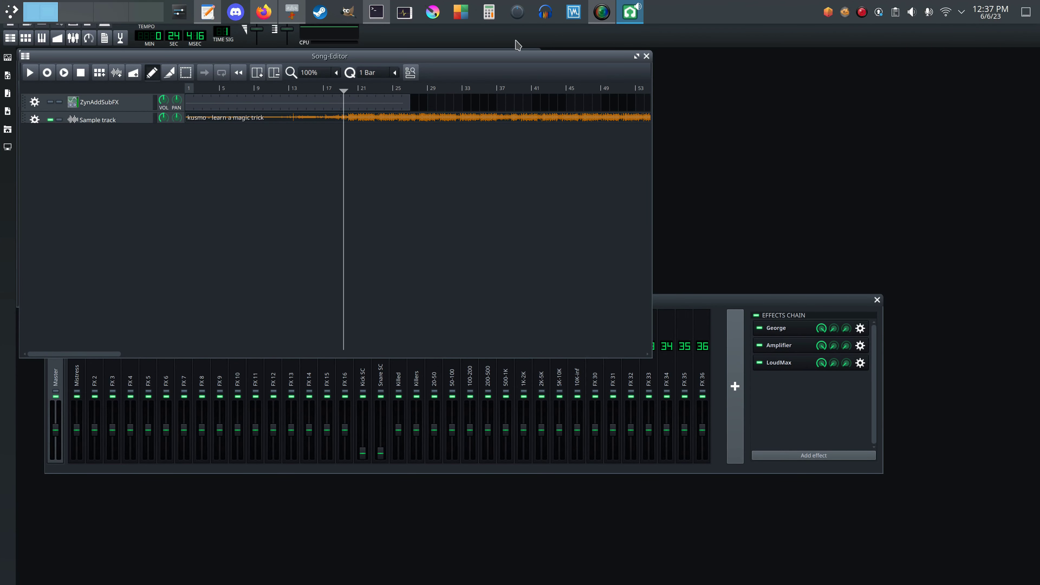
{"action": "left_click", "coordinate": [860, 328]}
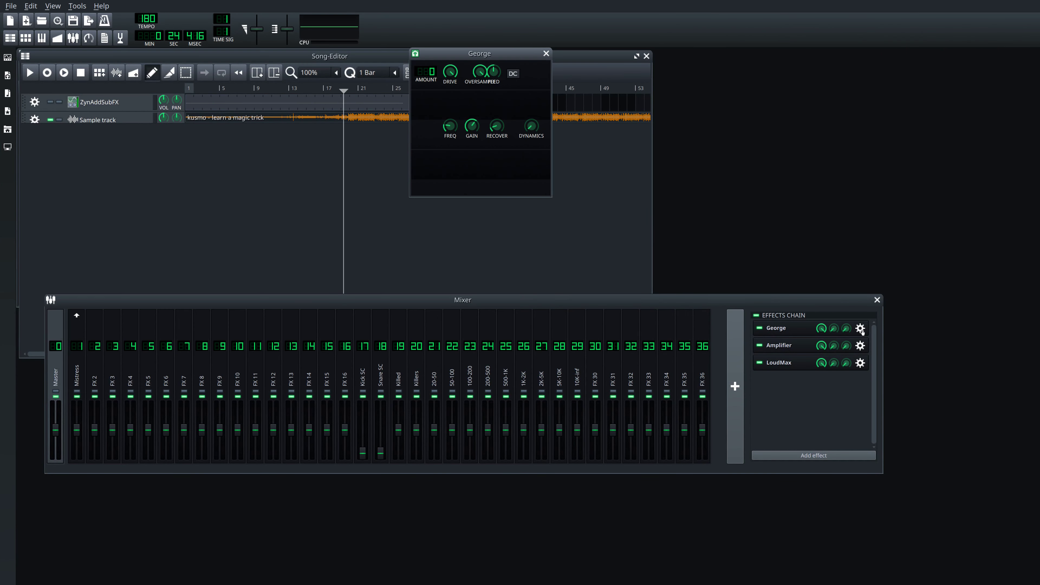
{"action": "left_click_drag", "start_coordinate": [494, 57], "coordinate": [755, 103]}
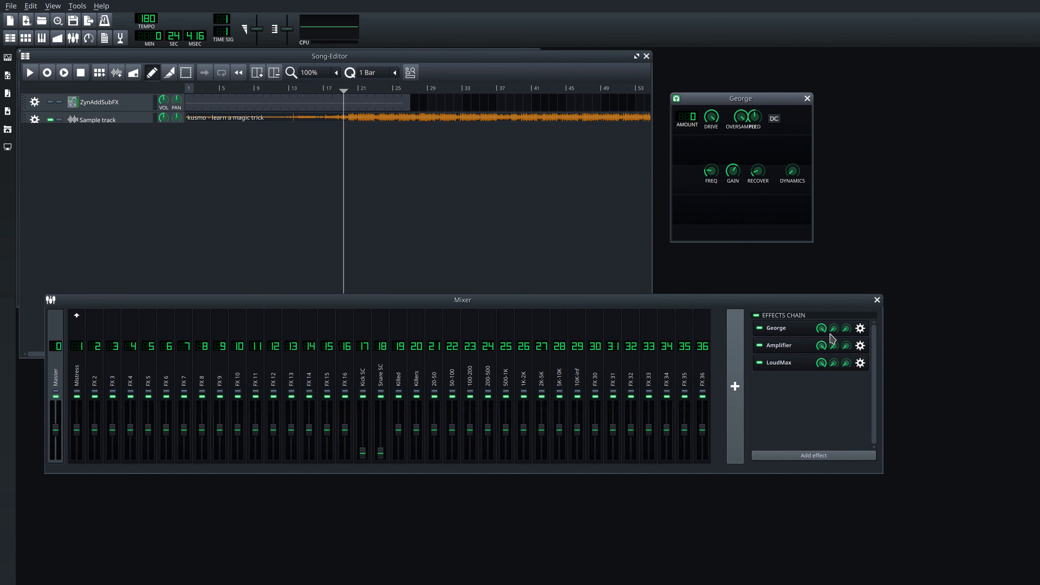
{"action": "left_click", "coordinate": [553, 205]}
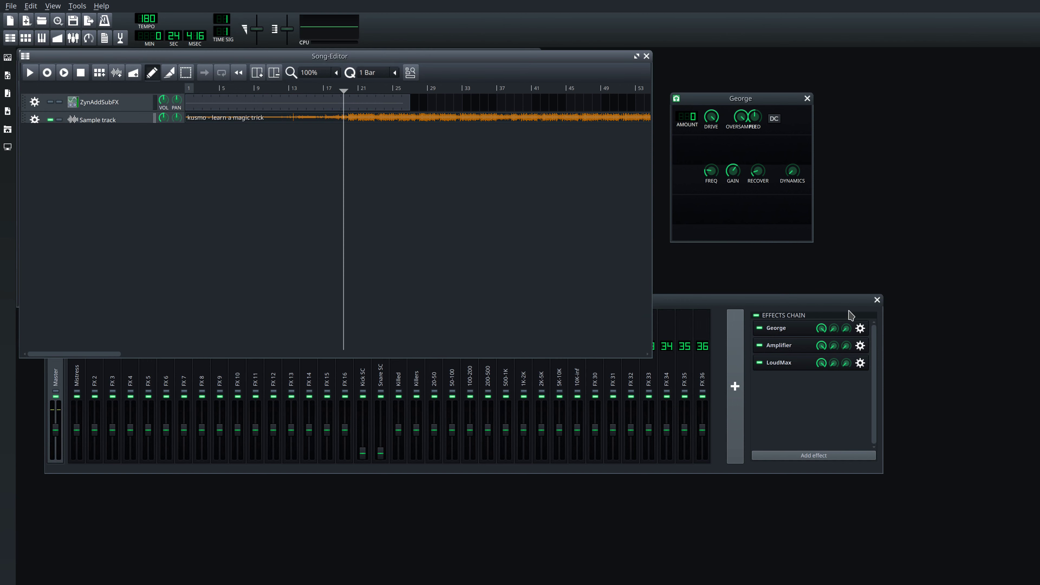
Step: Open the Amplifier and LoudMax controls from the effects chain and position them beside the George window
{"action": "left_click", "coordinate": [859, 346]}
{"action": "left_click_drag", "start_coordinate": [434, 57], "coordinate": [851, 113]}
{"action": "left_click", "coordinate": [859, 363]}
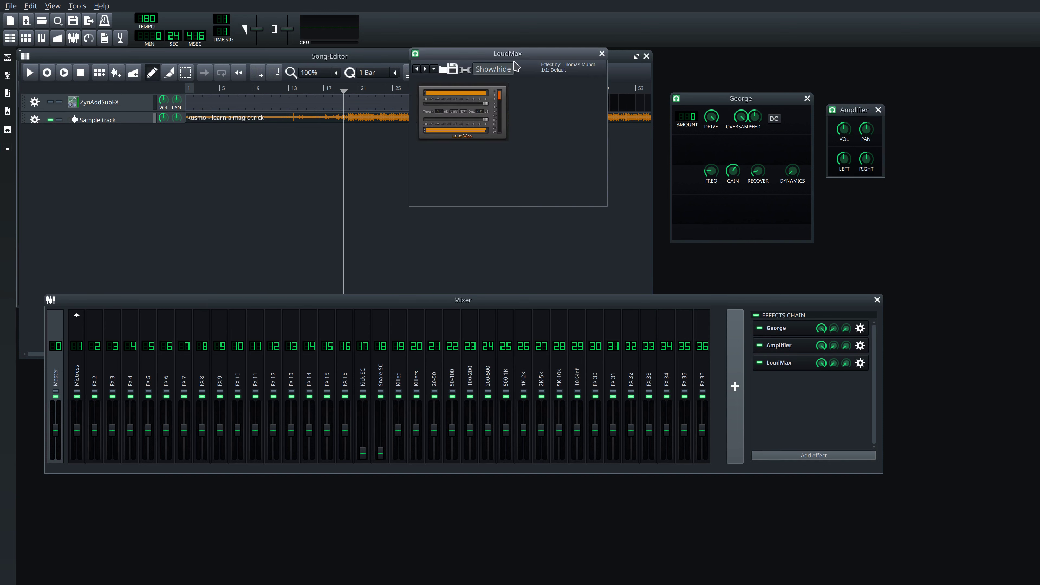
{"action": "left_click_drag", "start_coordinate": [425, 56], "coordinate": [854, 202]}
{"action": "left_click", "coordinate": [715, 110]}
{"action": "left_click", "coordinate": [490, 155]}
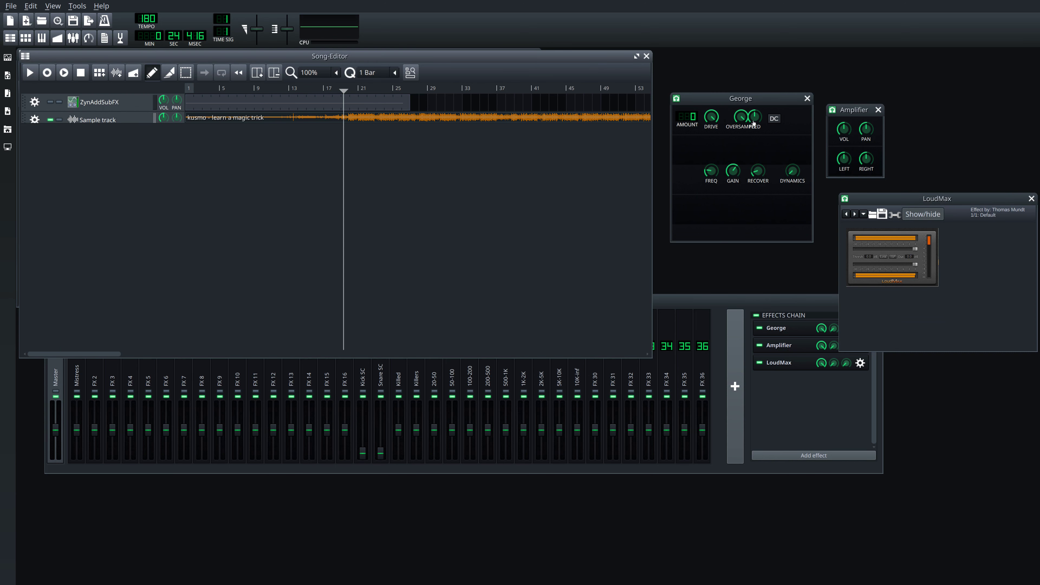
Step: Lower George's Drive to a low setting, save the project, and start playback
{"action": "left_click", "coordinate": [727, 160]}
{"action": "left_click", "coordinate": [515, 230]}
{"action": "key", "text": "ctrl+s"}
{"action": "key", "text": "space"}
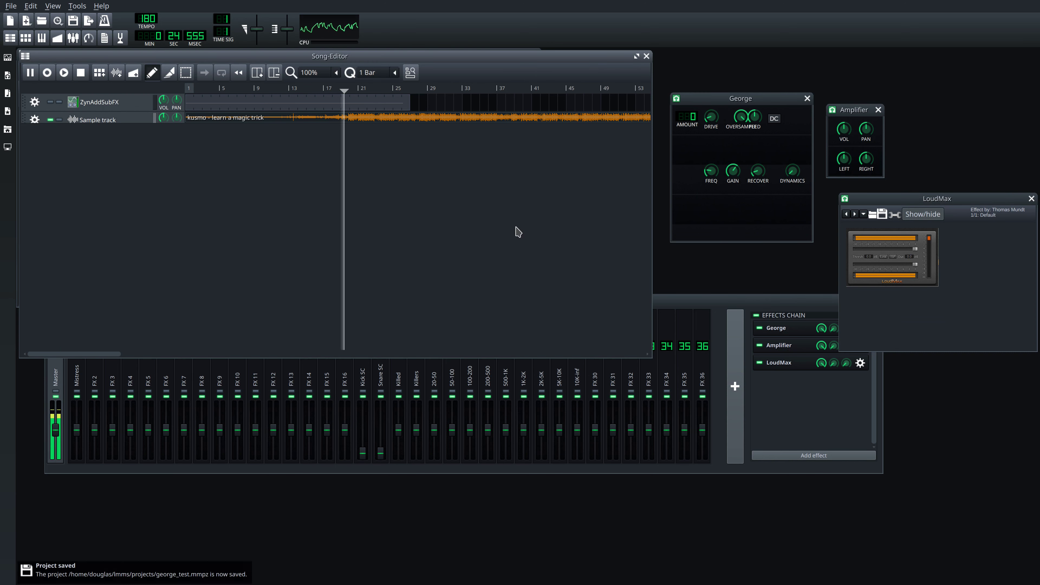
Step: Raise George's Recover to its maximum and save the project
{"action": "left_click", "coordinate": [761, 181]}
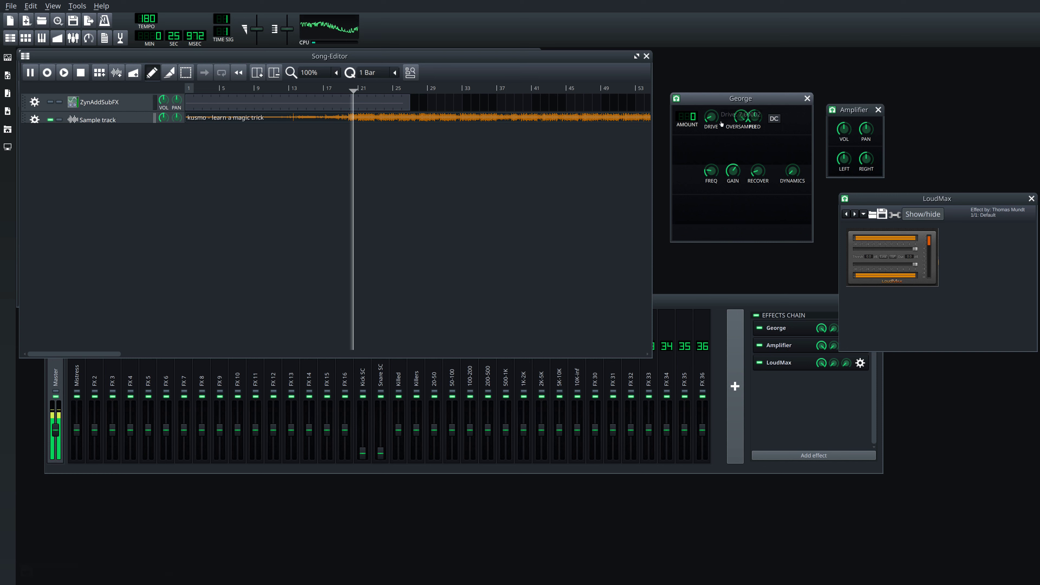
{"action": "left_click", "coordinate": [547, 172]}
{"action": "key", "text": "ctrl+s"}
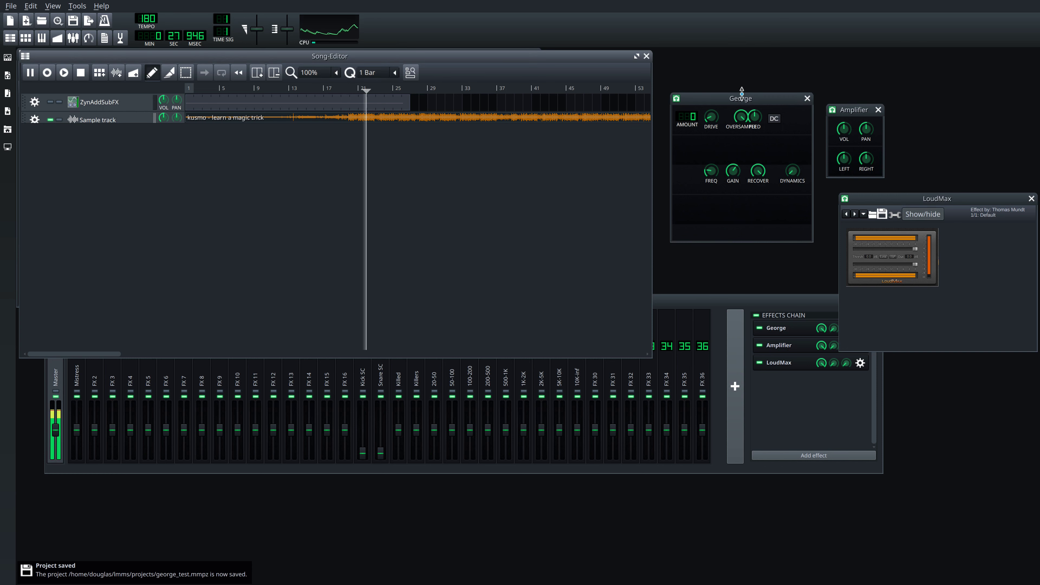
Step: Raise George's Dynamics to its maximum and restart playback from about bar 19
{"action": "left_click_drag", "start_coordinate": [742, 97], "coordinate": [734, 98]}
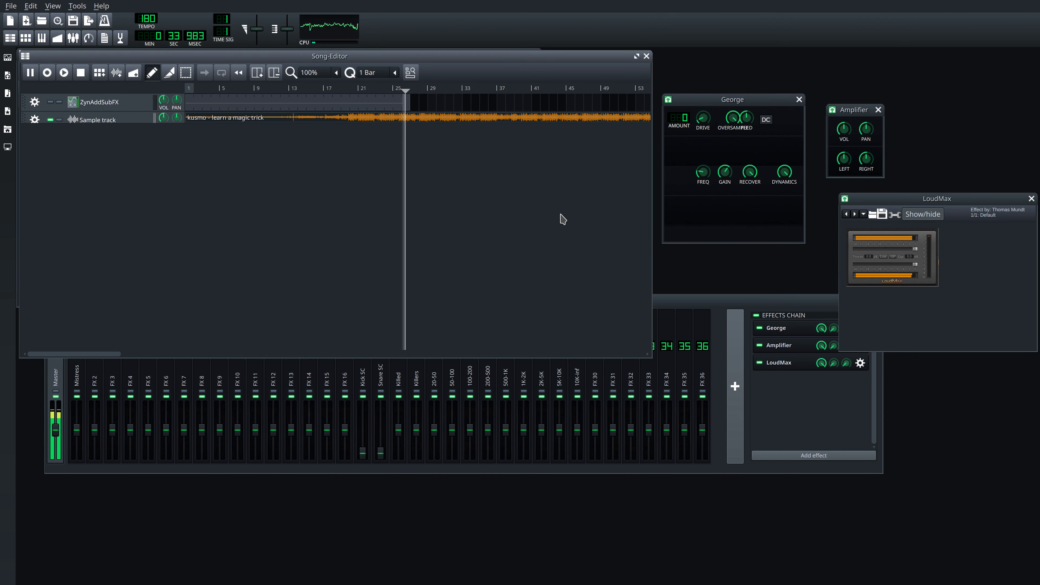
{"action": "key", "text": "space"}
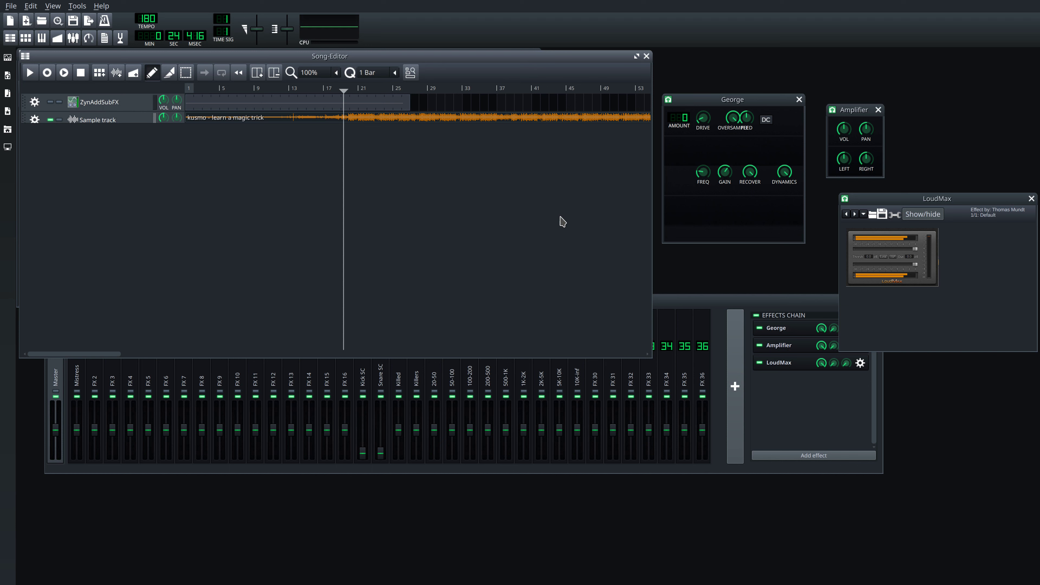
{"action": "key", "text": "space"}
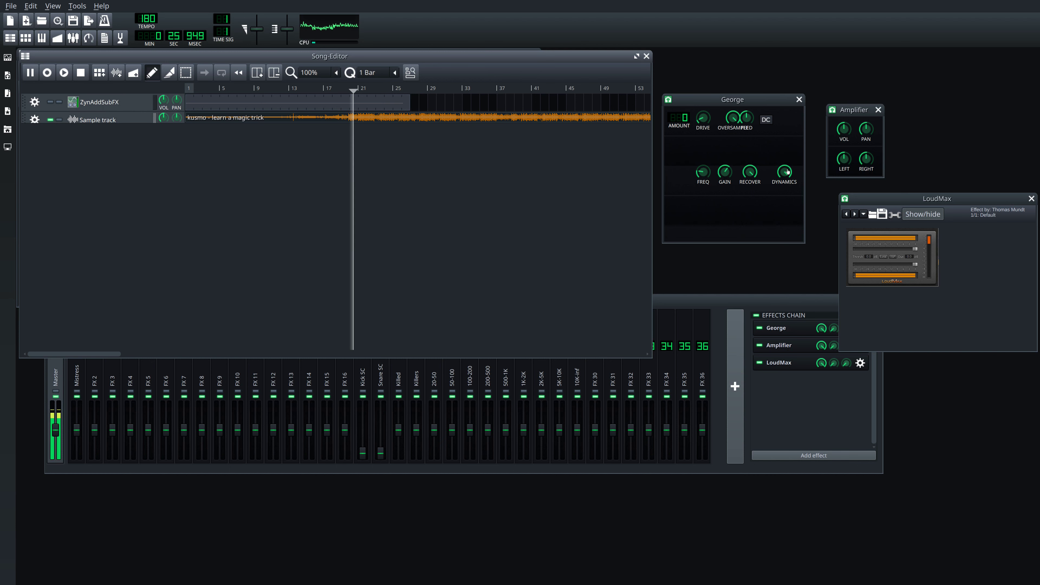
Step: Test Dynamics at 1 during playback while lowering Recover, resetting Gain to its centre, and varying Drive up to 100
{"action": "mouse_move", "coordinate": [792, 174]}
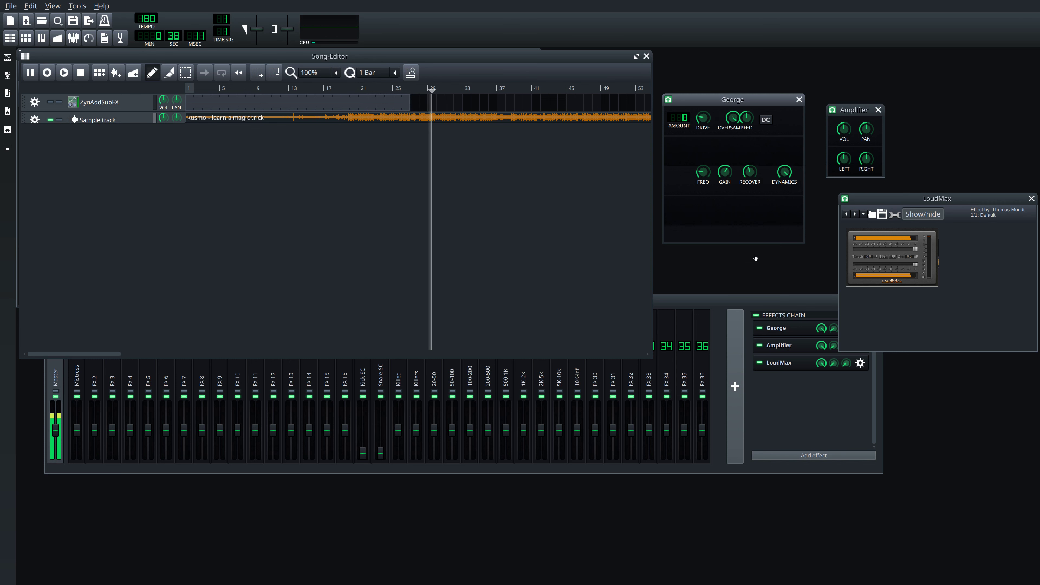
{"action": "double_click", "coordinate": [724, 177]}
{"action": "key", "text": "Escape"}
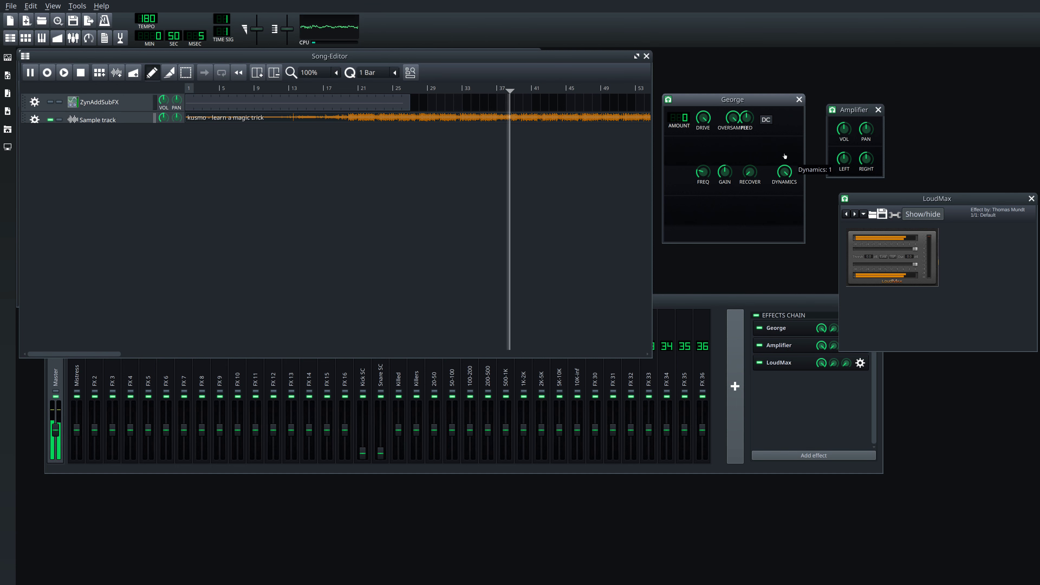
{"action": "left_click_drag", "start_coordinate": [707, 120], "coordinate": [721, 255]}
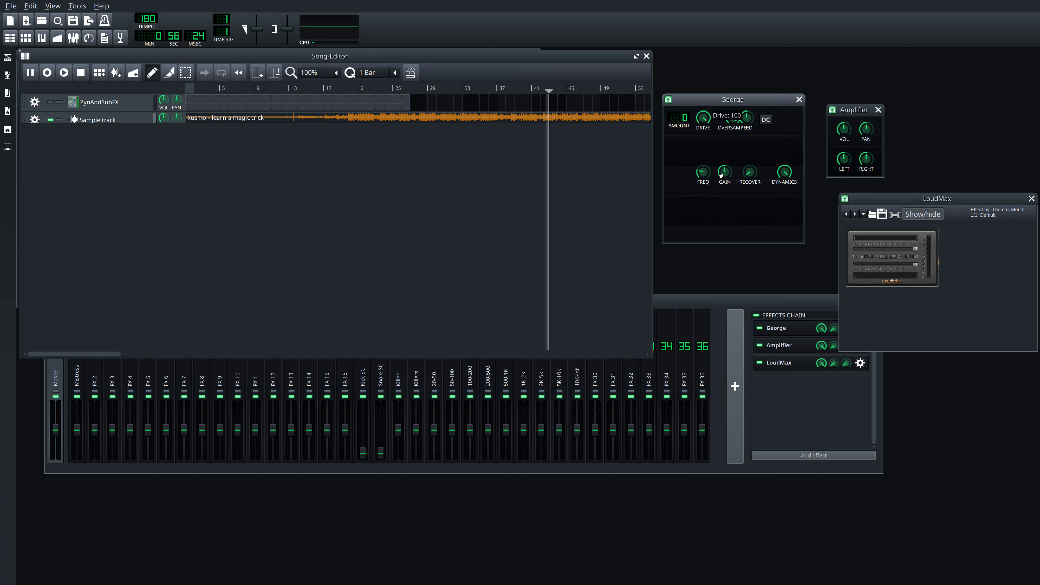
{"action": "left_click", "coordinate": [545, 204]}
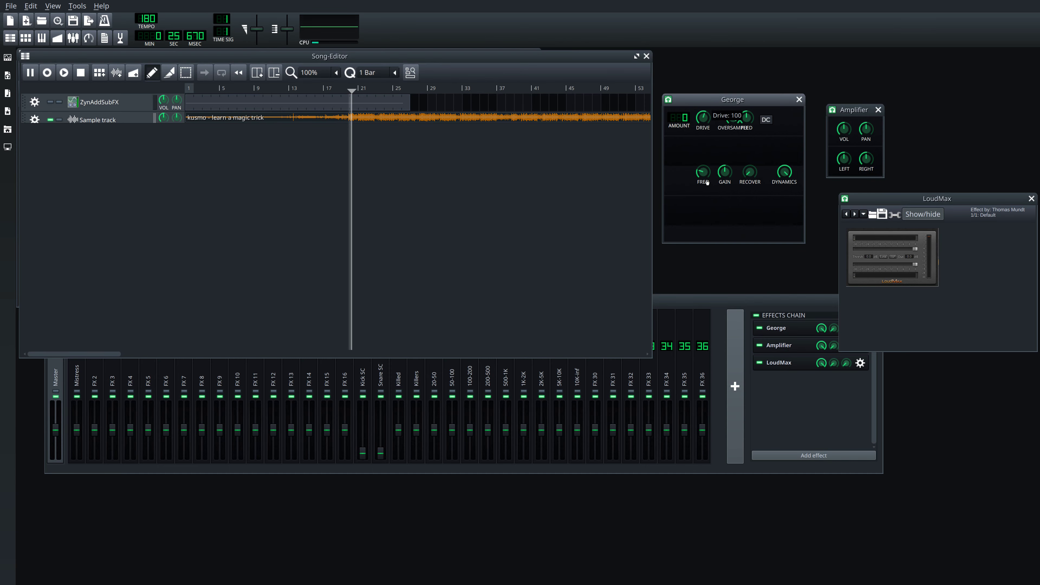
Step: Close LMMS, switch to George.cpp in the text editor, set both RMS smoothing coefficient pairs to 0.001f and 0.999f, and save
{"action": "mouse_move", "coordinate": [1, 1]}
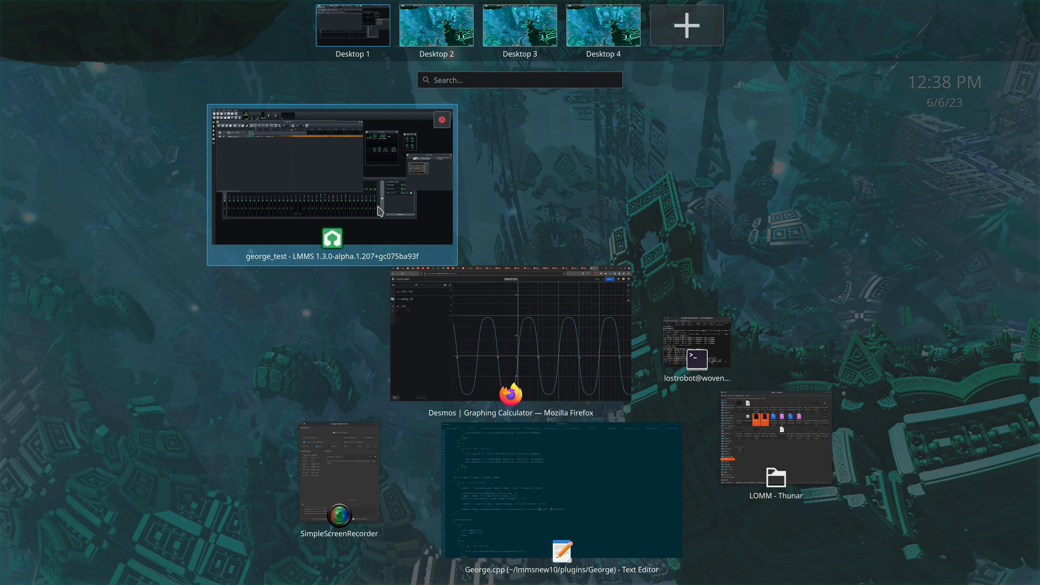
{"action": "left_click", "coordinate": [442, 120]}
{"action": "left_click", "coordinate": [471, 429]}
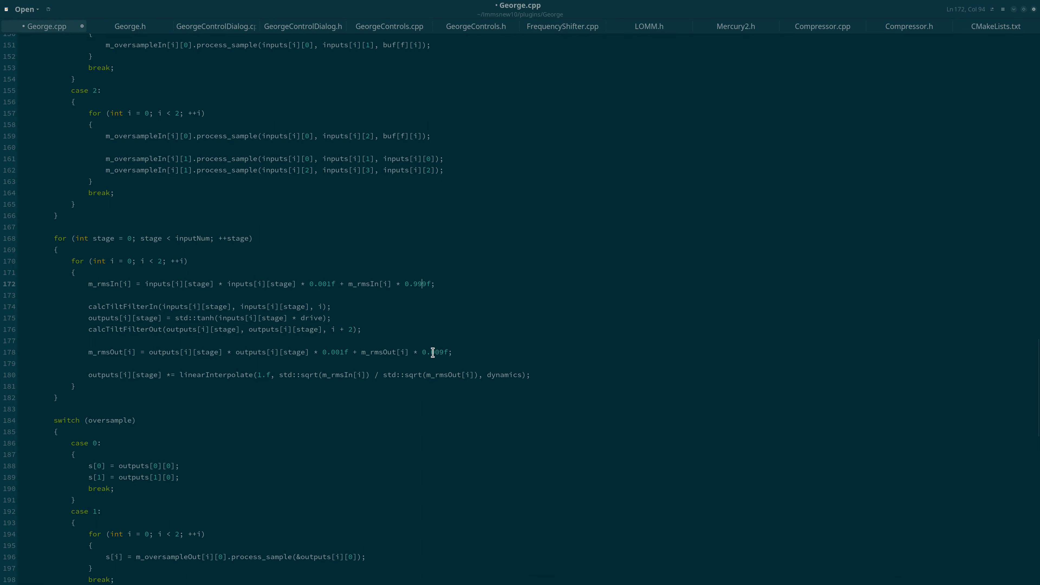
{"action": "key", "text": "ctrl+s"}
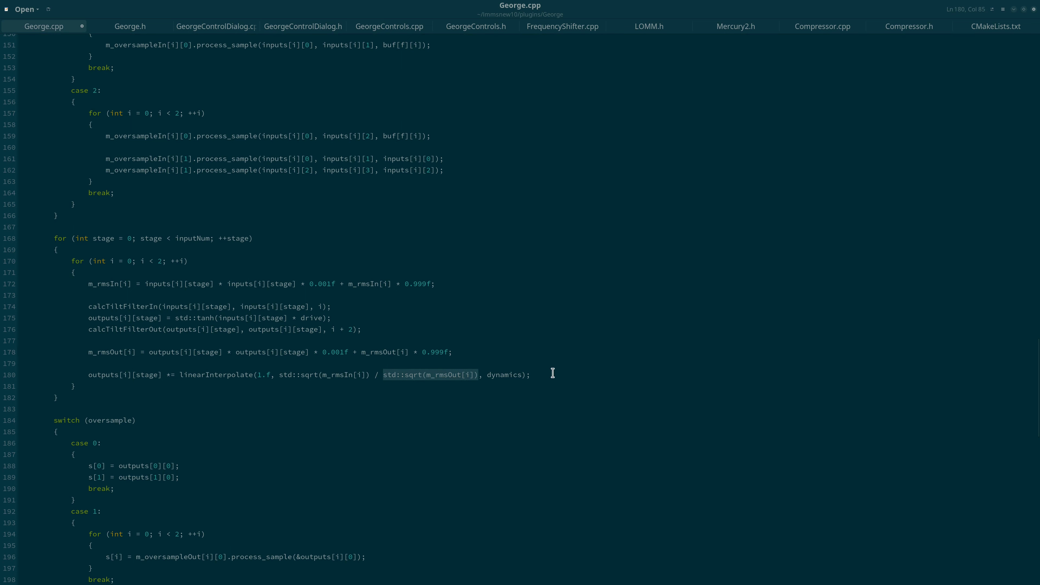
Step: In George.h, initialise m_rmsIn to {0.1, 0.1}, replace m_rmsOut's {0} initialiser, save, and return to George.cpp
{"action": "left_click", "coordinate": [132, 30]}
{"action": "scroll", "coordinate": [88, 356], "scroll_direction": "down", "scroll_amount": 10}
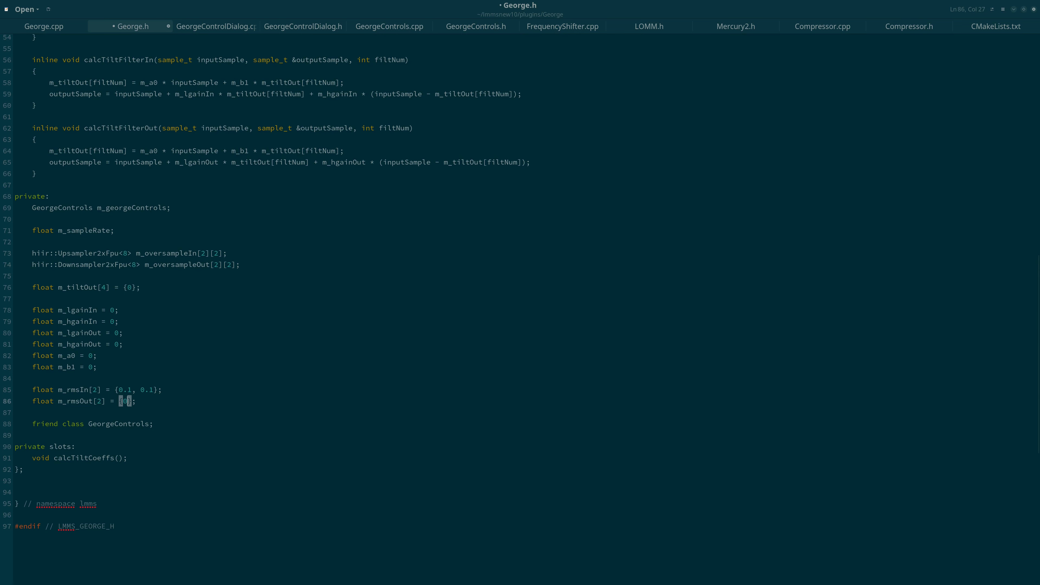
{"action": "key", "text": "ctrl+s"}
{"action": "left_click", "coordinate": [48, 28]}
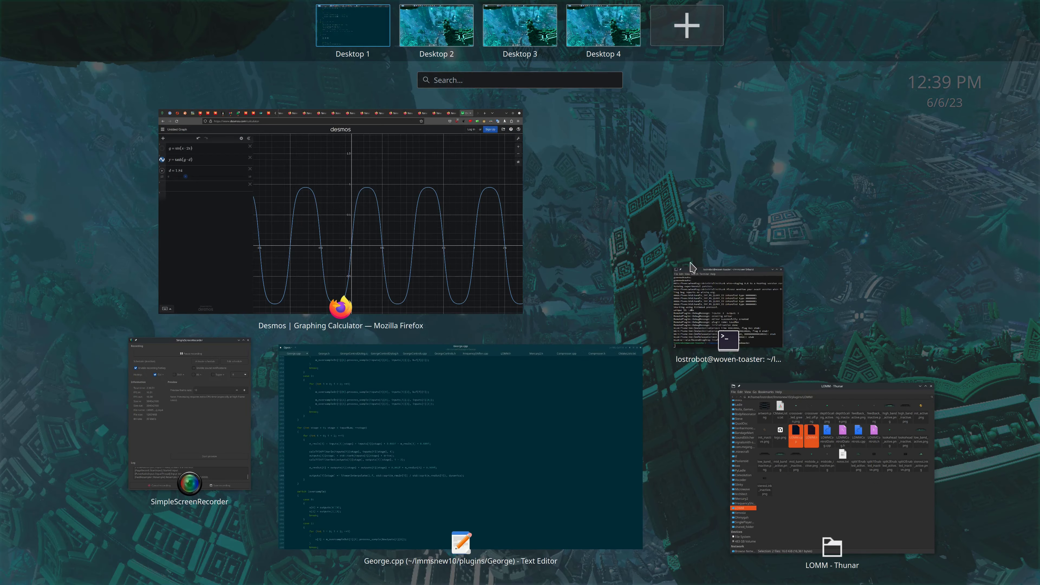
Step: Switch to the terminal and rebuild the plugin with make -j7
{"action": "left_click", "coordinate": [714, 294]}
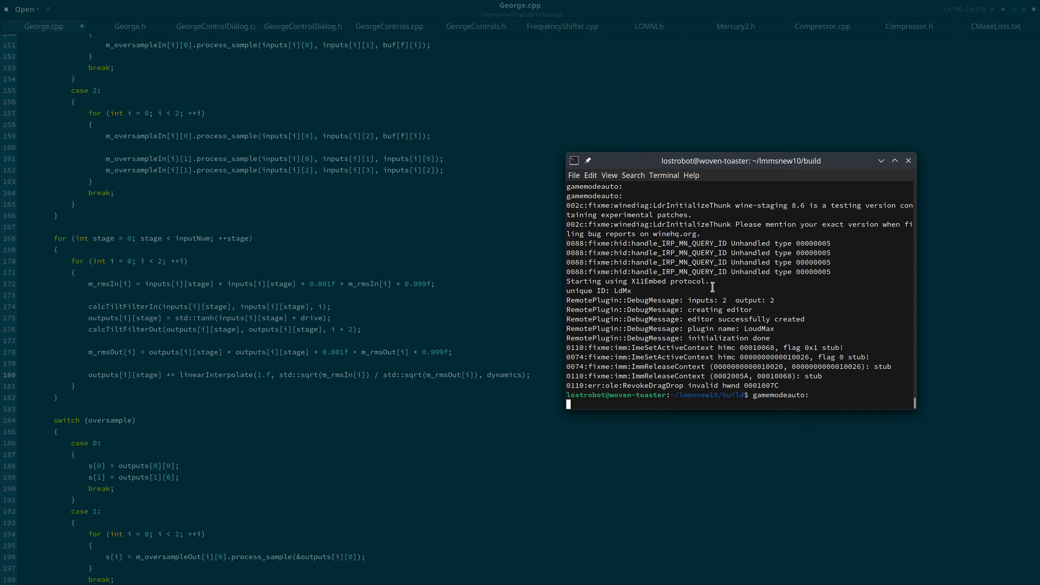
{"action": "type", "text": "make -j7"}
{"action": "key", "text": "Return"}
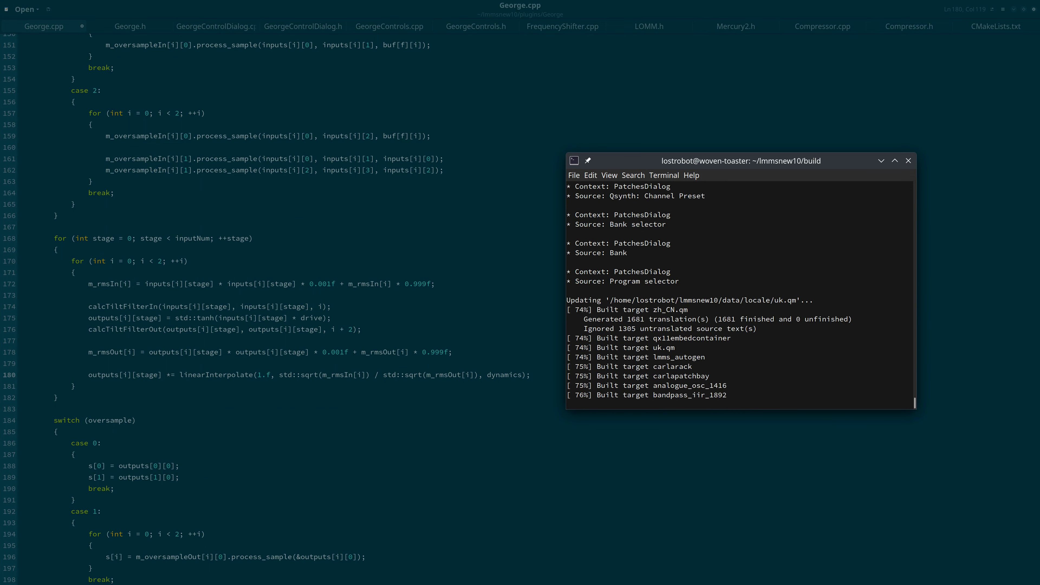
Step: Relaunch LMMS from the terminal's command history and reopen the recent george_test project
{"action": "key", "text": "Up"}
{"action": "key", "text": "Return"}
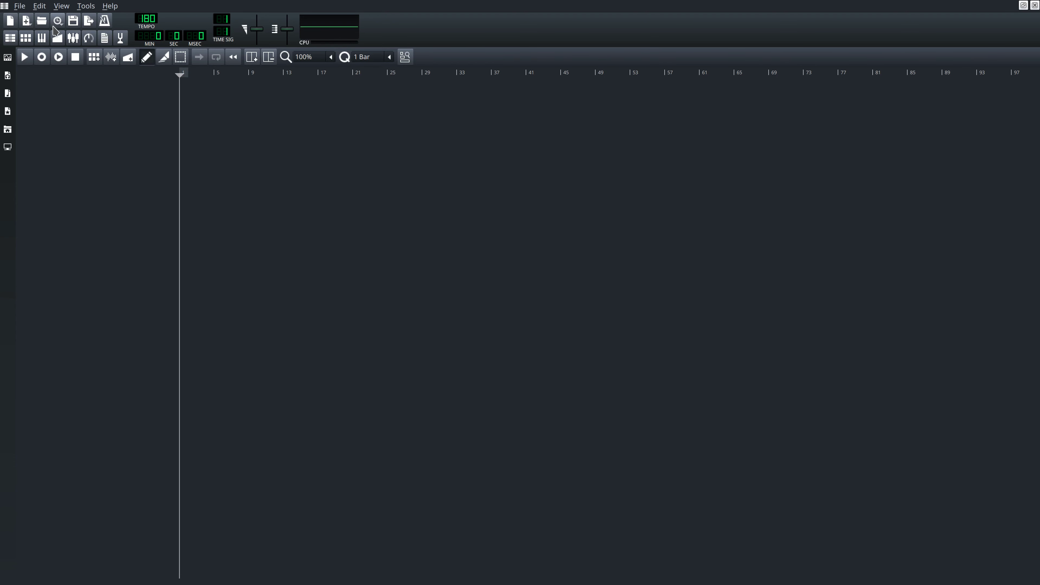
{"action": "left_click", "coordinate": [58, 21]}
{"action": "left_click", "coordinate": [266, 117]}
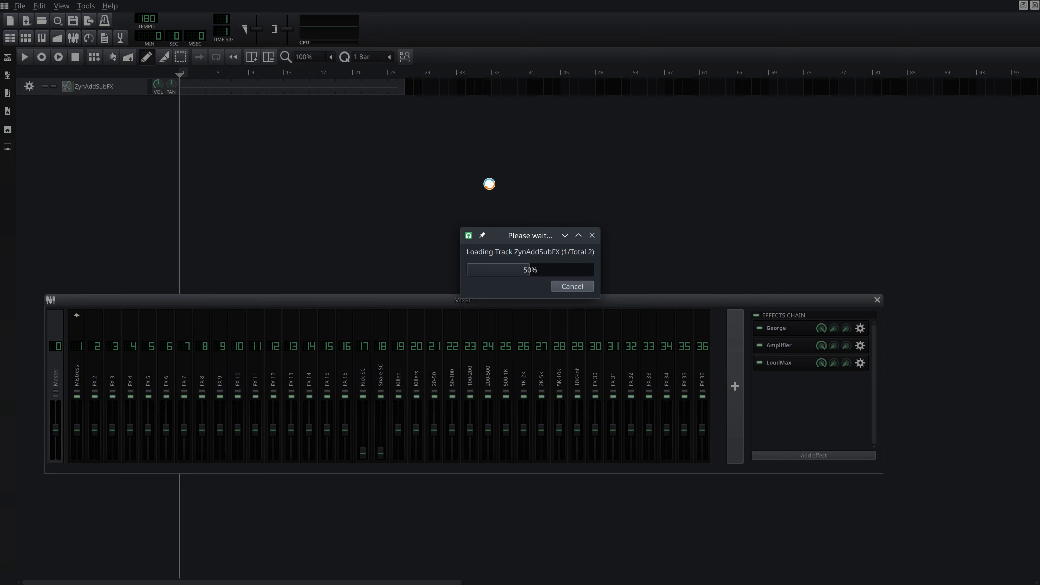
Step: Start playback, open George's controls beside the Song-Editor, and compare Dynamics at its maximum and at 0
{"action": "key", "text": "space"}
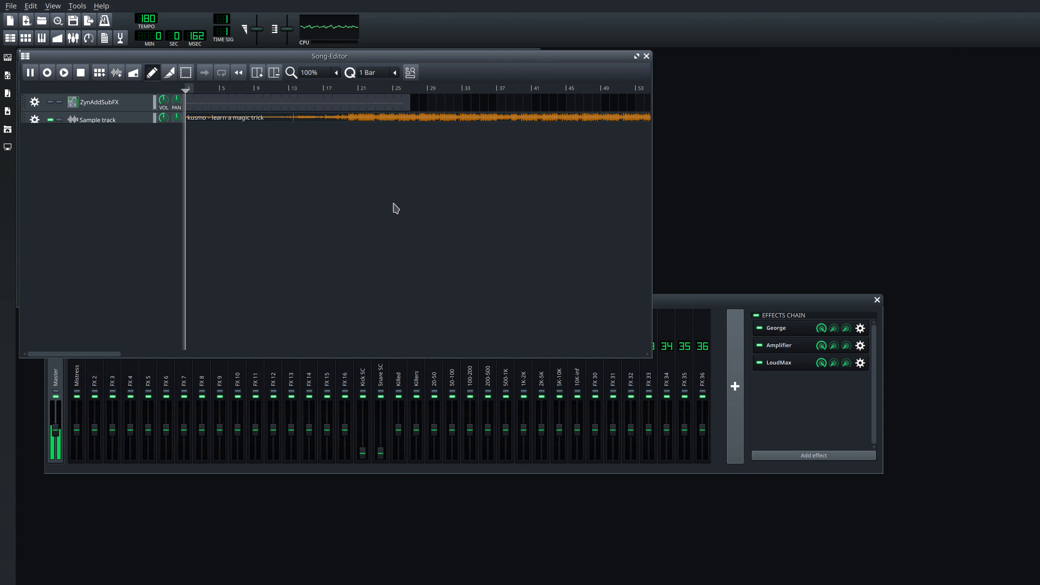
{"action": "left_click", "coordinate": [859, 328]}
{"action": "left_click_drag", "start_coordinate": [497, 55], "coordinate": [784, 143]}
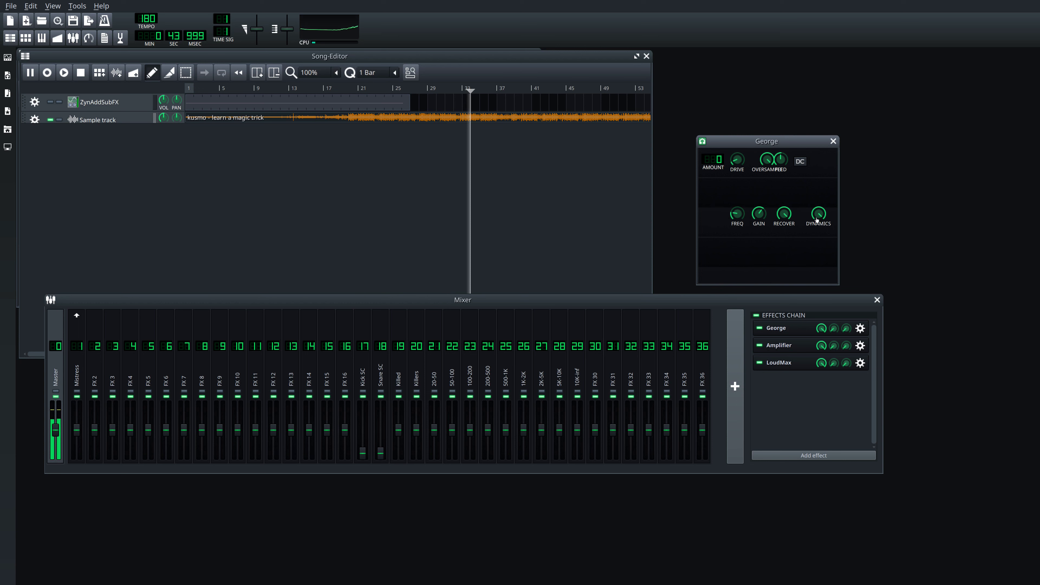
{"action": "mouse_move", "coordinate": [821, 216]}
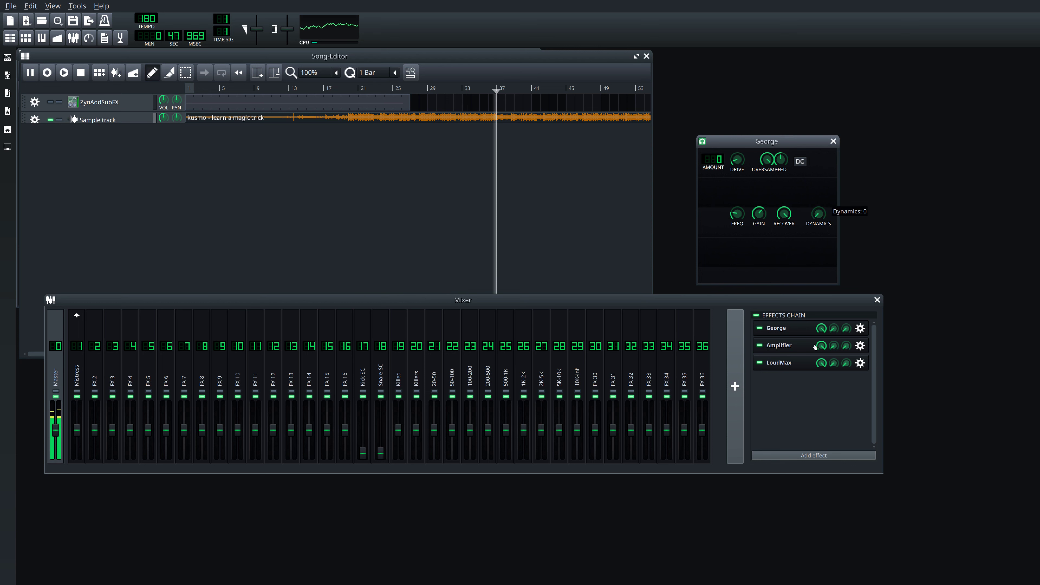
Step: Disable LoudMax, open Amplifier and lower its volume, return George's Dynamics to 0, and stop playback
{"action": "left_click", "coordinate": [760, 363]}
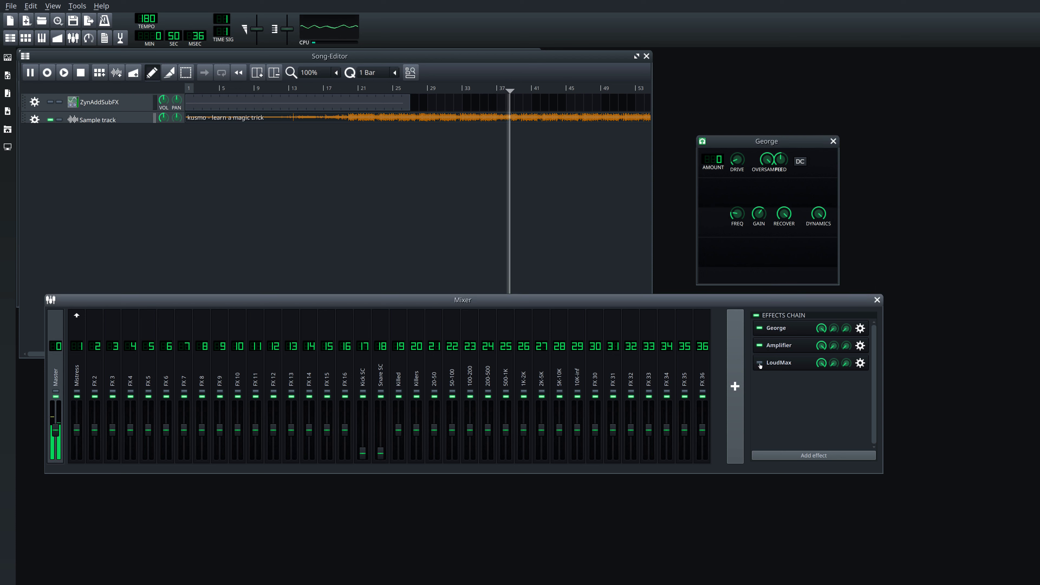
{"action": "left_click", "coordinate": [816, 218]}
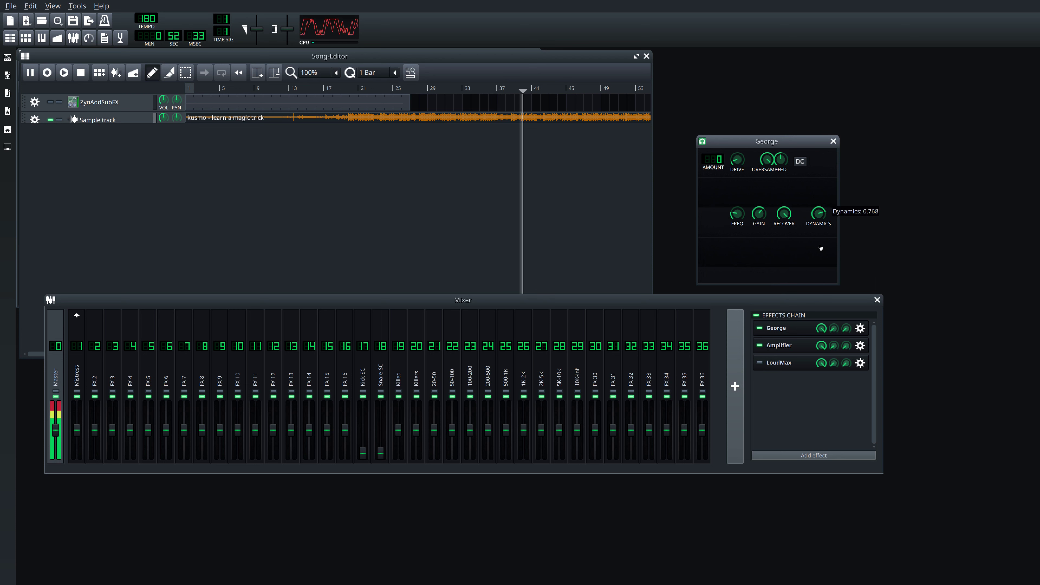
{"action": "left_click", "coordinate": [860, 345]}
{"action": "left_click_drag", "start_coordinate": [442, 62], "coordinate": [868, 123]}
{"action": "left_click_drag", "start_coordinate": [818, 214], "coordinate": [819, 262]}
{"action": "left_click", "coordinate": [458, 202]}
{"action": "key", "text": "space"}
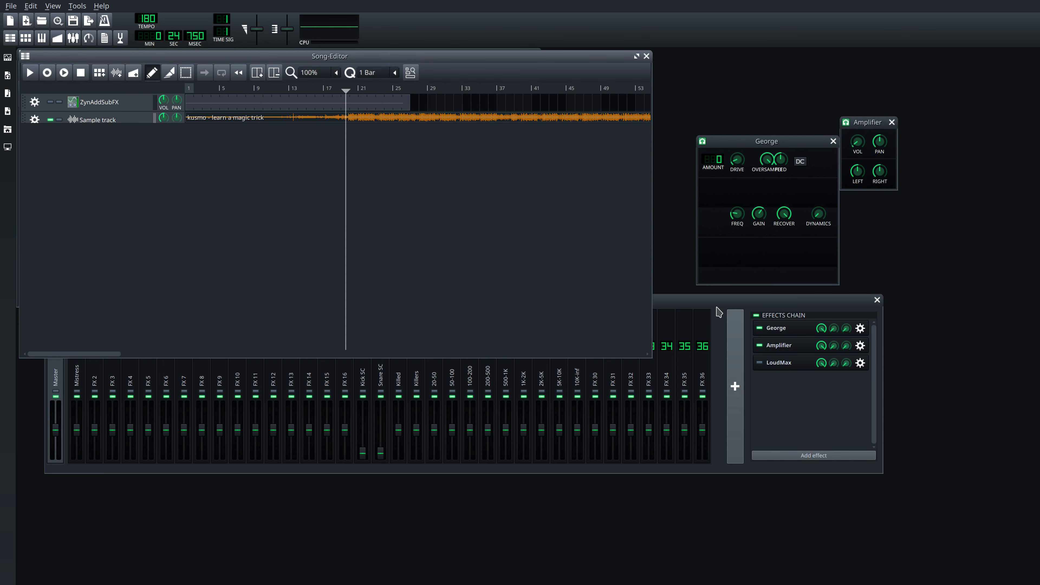
Step: Move the playhead to about bar 66 in the Song-Editor and start playback there
{"action": "left_click_drag", "start_coordinate": [116, 359], "coordinate": [345, 360]}
{"action": "left_click", "coordinate": [327, 91]}
{"action": "key", "text": "space"}
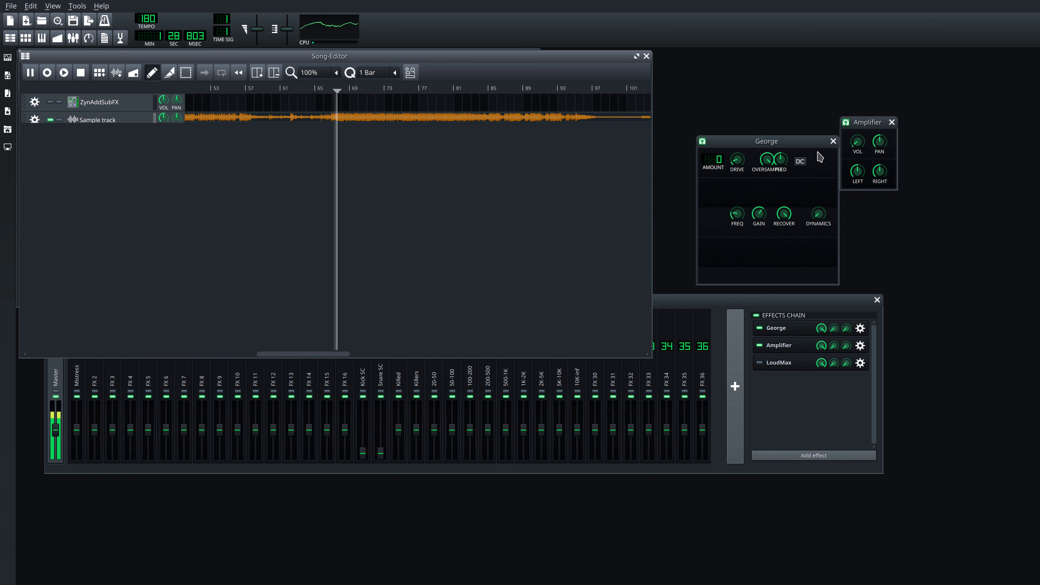
Step: Reposition the George and Amplifier windows and set George's Gain to its centre position
{"action": "left_click_drag", "start_coordinate": [767, 141], "coordinate": [752, 133]}
{"action": "left_click_drag", "start_coordinate": [870, 125], "coordinate": [886, 163]}
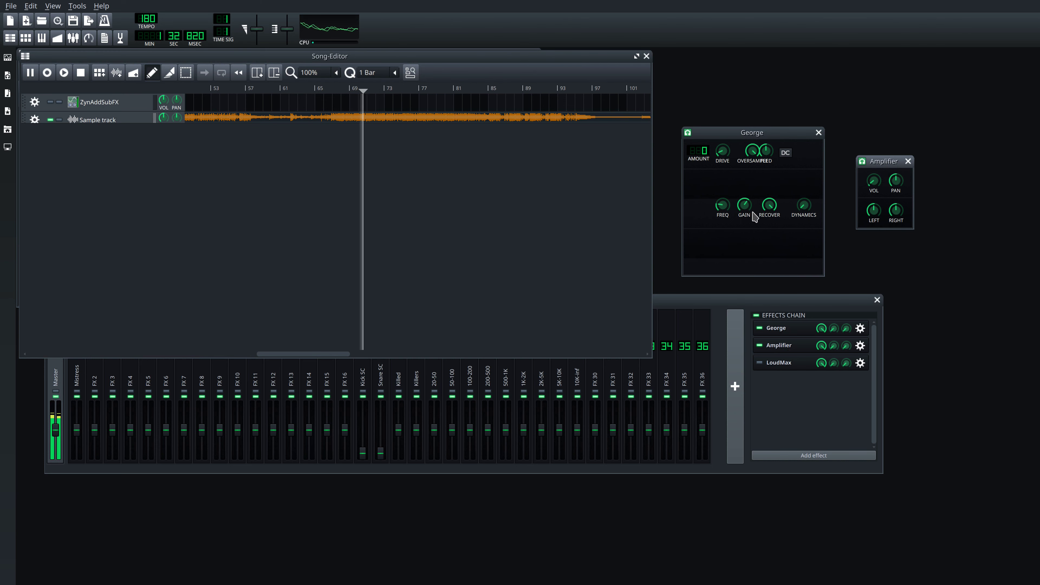
{"action": "left_click", "coordinate": [745, 205]}
{"action": "double_click", "coordinate": [745, 205]}
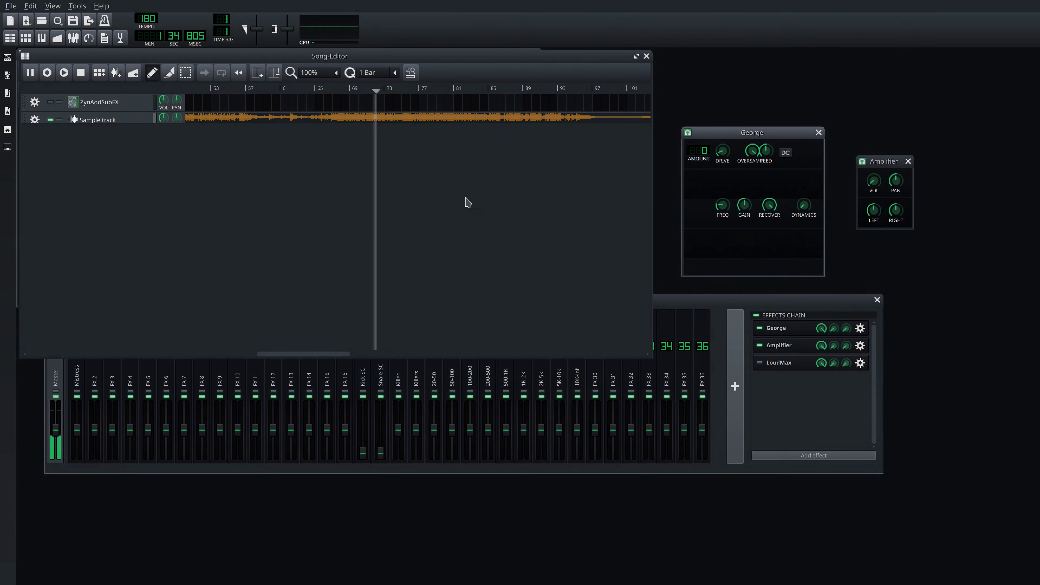
Step: Stop playback, look at the Sample track's settings and the song's beginning, and restart playback at about bar 66
{"action": "key", "text": "Escape"}
{"action": "key", "text": "space"}
{"action": "left_click", "coordinate": [110, 120]}
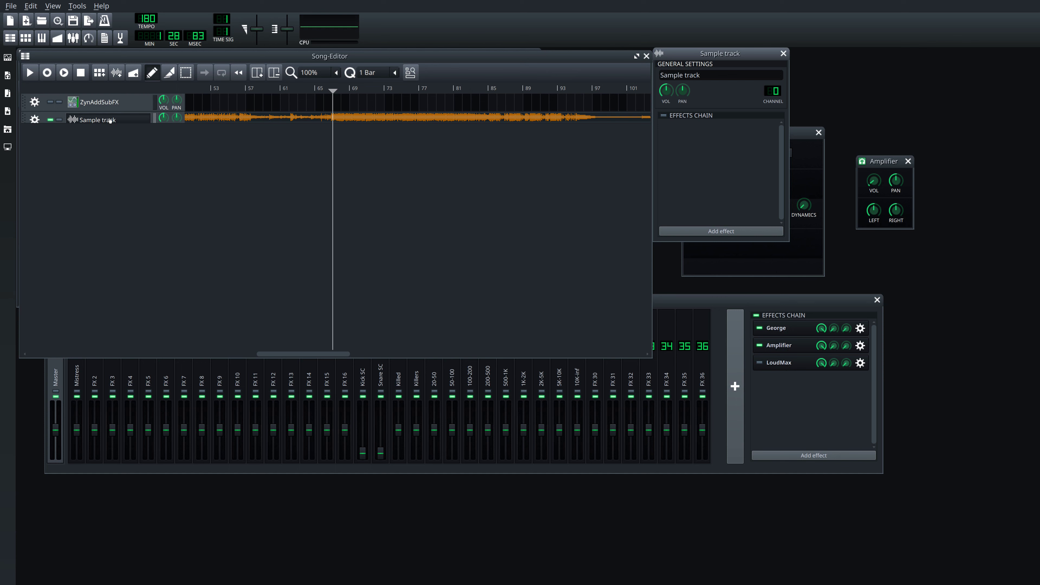
{"action": "left_click", "coordinate": [110, 120]}
{"action": "left_click_drag", "start_coordinate": [298, 358], "coordinate": [7, 336]}
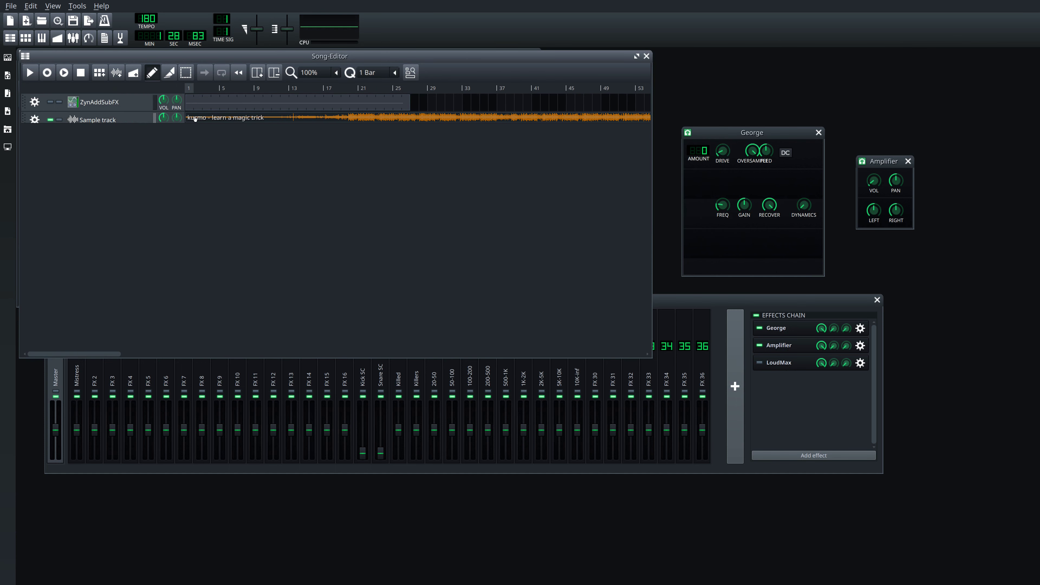
{"action": "left_click_drag", "start_coordinate": [107, 353], "coordinate": [343, 353]}
{"action": "key", "text": "space"}
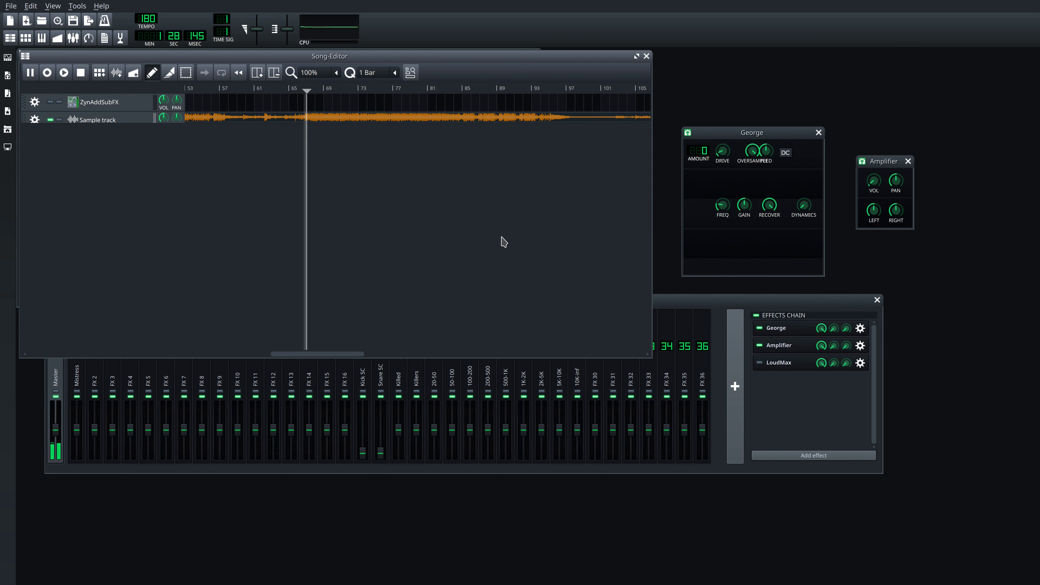
Step: Reposition George's window, raise Drive to about 43.6 and set Recover to its minimum during playback, and stop the song
{"action": "left_click_drag", "start_coordinate": [749, 133], "coordinate": [740, 134]}
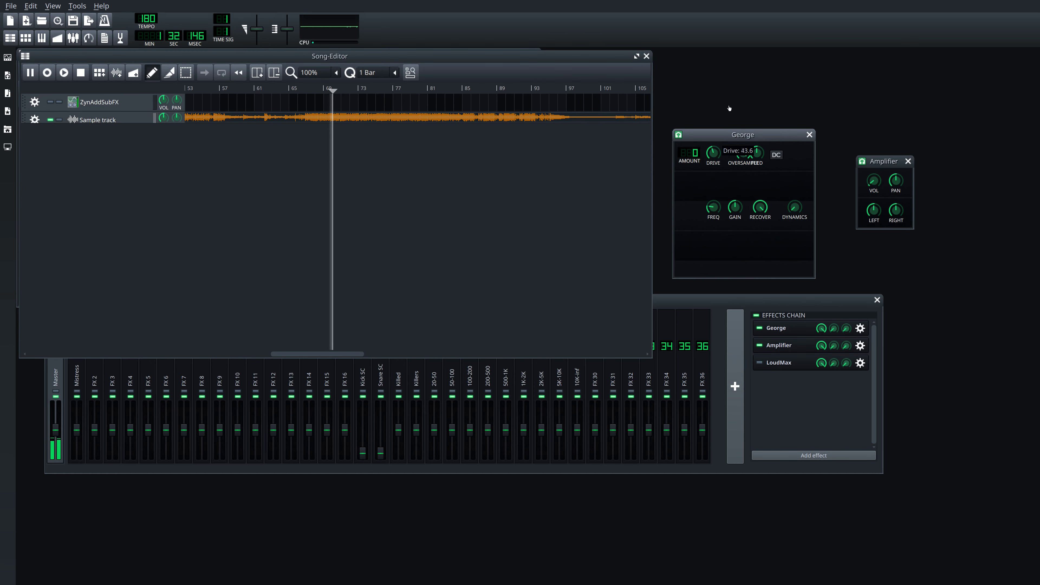
{"action": "double_click", "coordinate": [758, 207]}
{"action": "key", "text": "Return"}
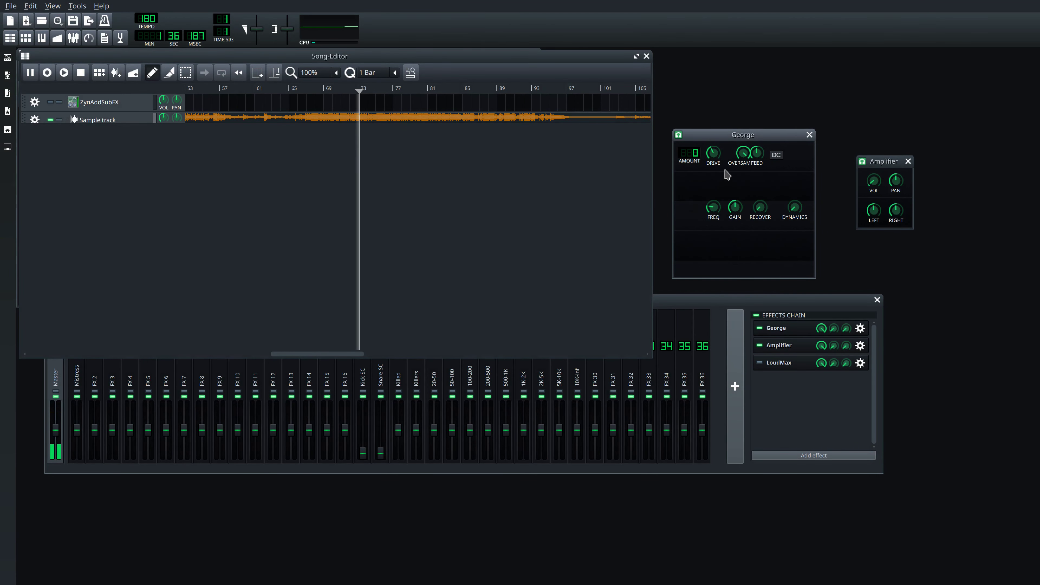
{"action": "key", "text": "space"}
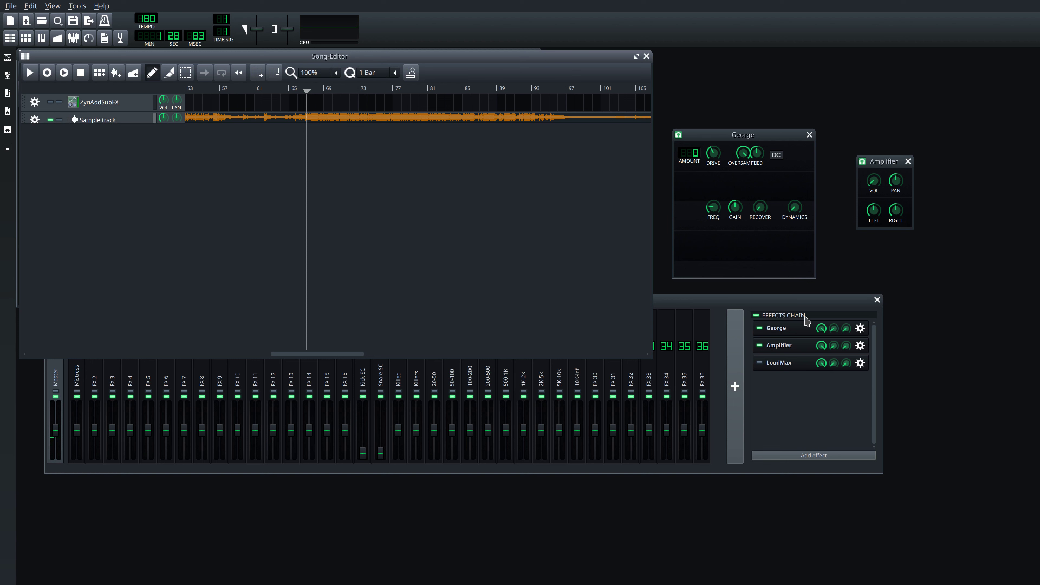
Step: Play the song while adjusting George's Drive, raising its Freq above the centre position, and turning up Amplifier's volume; stop playback
{"action": "left_click_drag", "start_coordinate": [743, 155], "coordinate": [746, 145]}
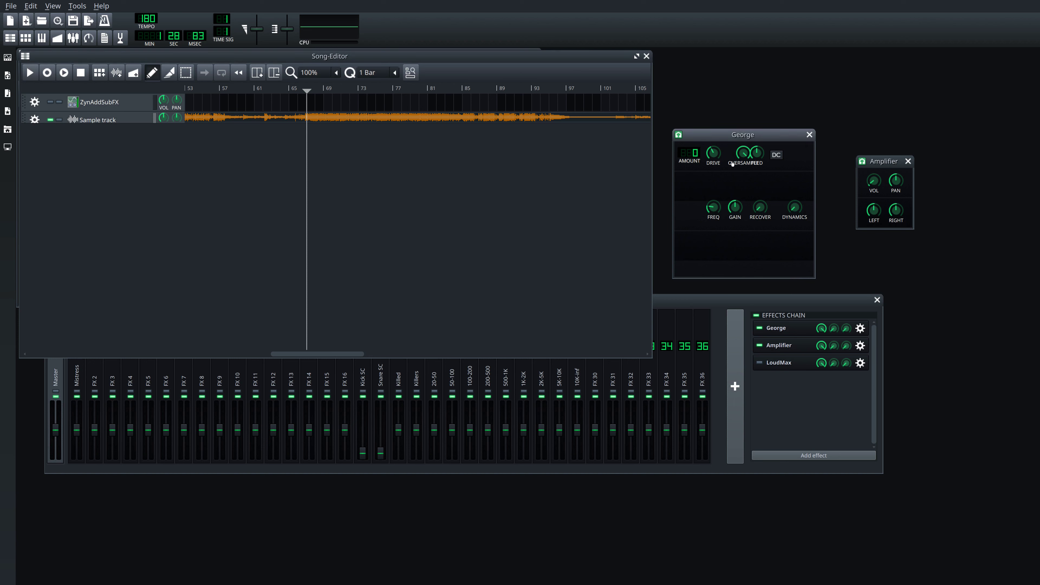
{"action": "left_click", "coordinate": [562, 237]}
{"action": "key", "text": "space"}
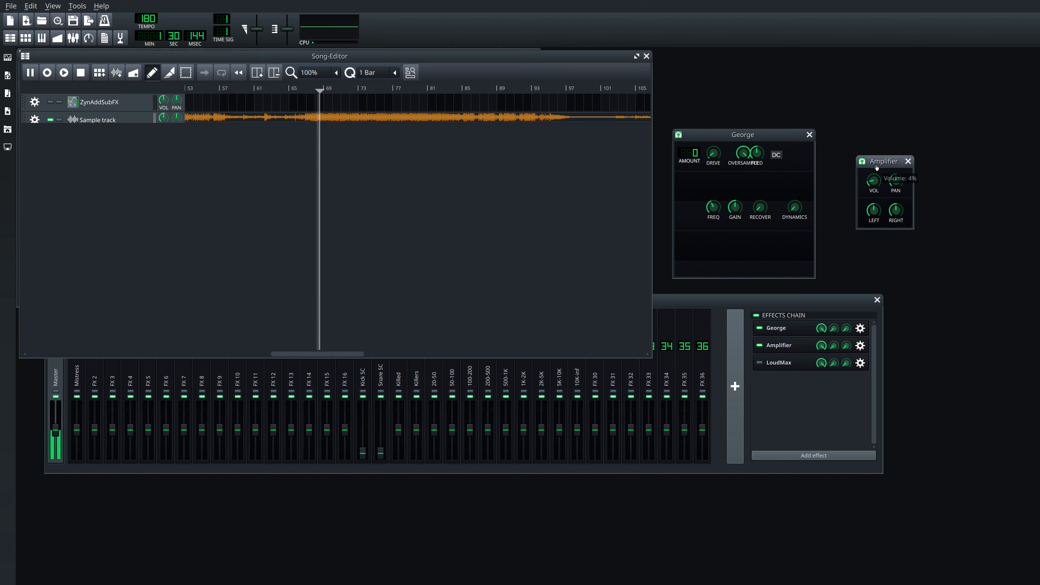
{"action": "left_click_drag", "start_coordinate": [713, 153], "coordinate": [721, 127]}
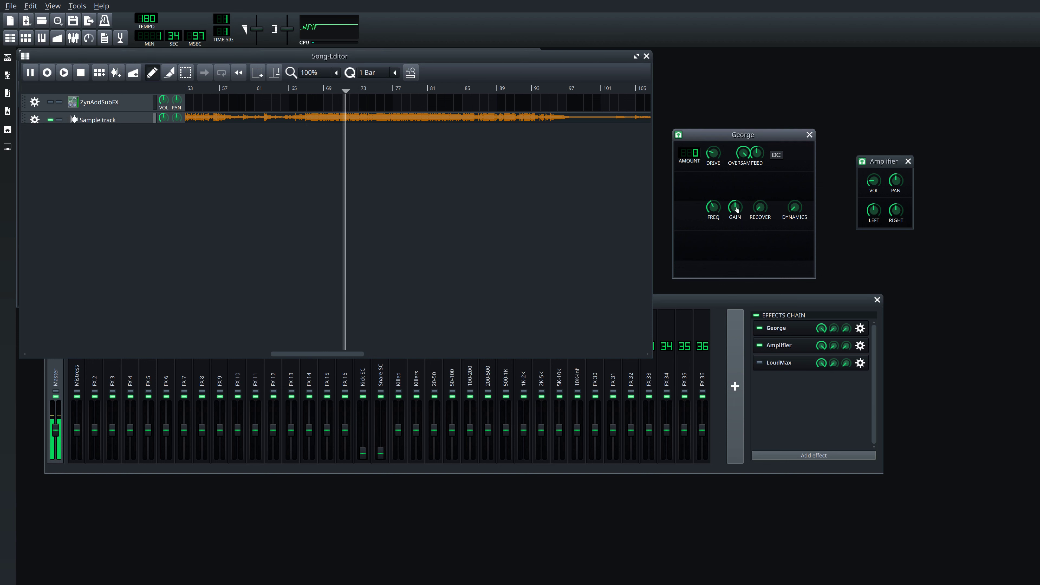
{"action": "double_click", "coordinate": [714, 208]}
{"action": "key", "text": "Return"}
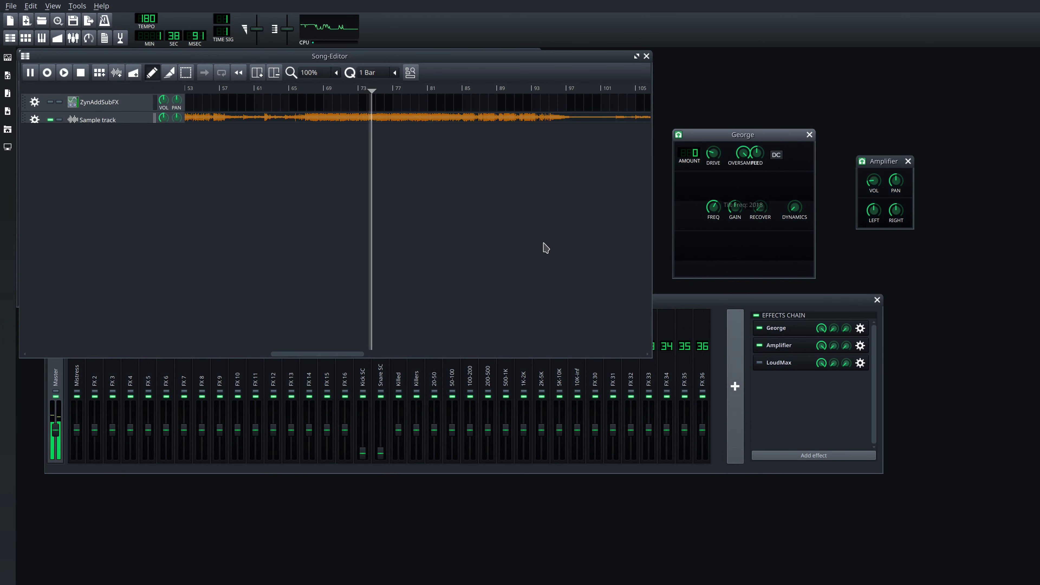
{"action": "left_click", "coordinate": [475, 223]}
{"action": "key", "text": "space"}
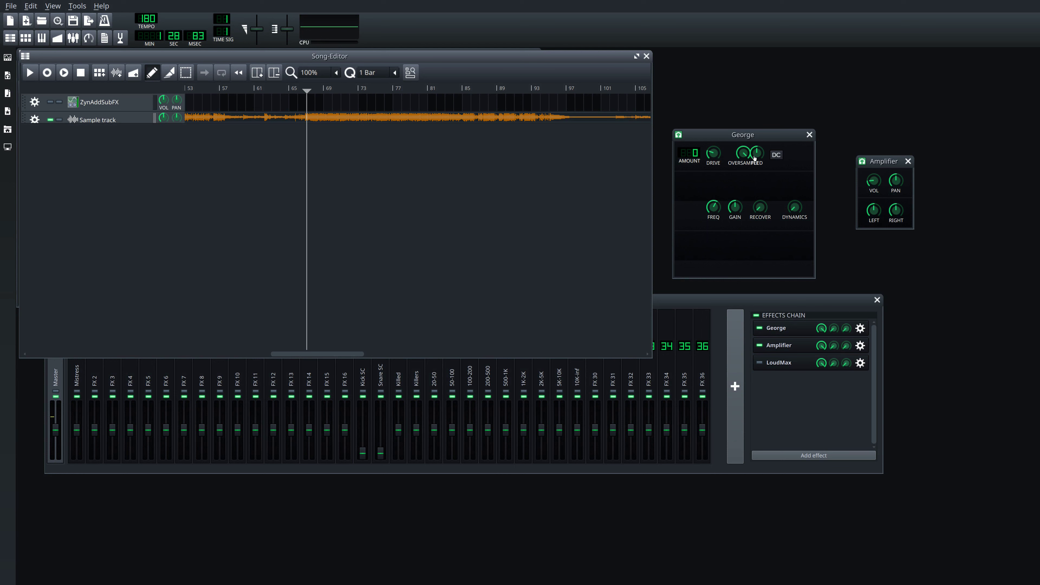
Step: Restart playback repeatedly to compare George's Drive at low settings, down to about 3.6, and at a higher setting
{"action": "left_click", "coordinate": [715, 151]}
{"action": "left_click", "coordinate": [462, 197]}
{"action": "key", "text": "space"}
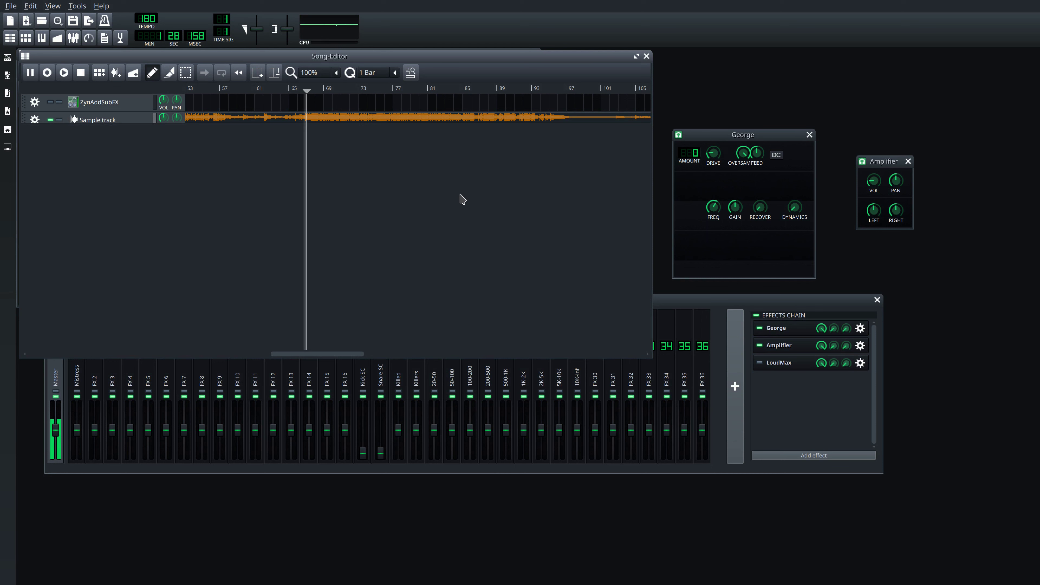
{"action": "key", "text": "space"}
{"action": "left_click", "coordinate": [717, 159]}
{"action": "left_click", "coordinate": [497, 218]}
{"action": "key", "text": "space"}
{"action": "left_click", "coordinate": [715, 155]}
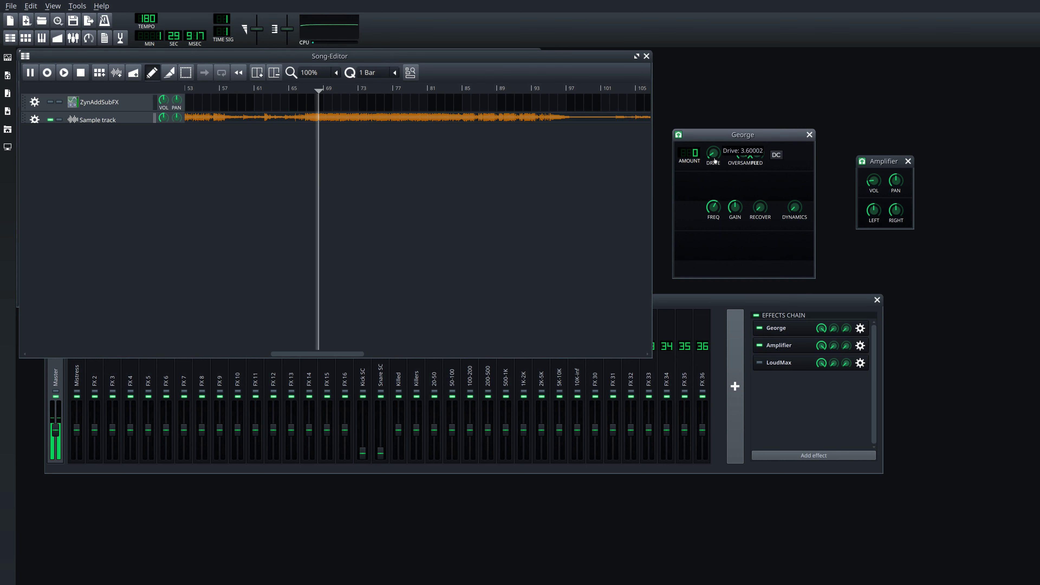
{"action": "right_click", "coordinate": [714, 155]}
{"action": "left_click", "coordinate": [718, 194]}
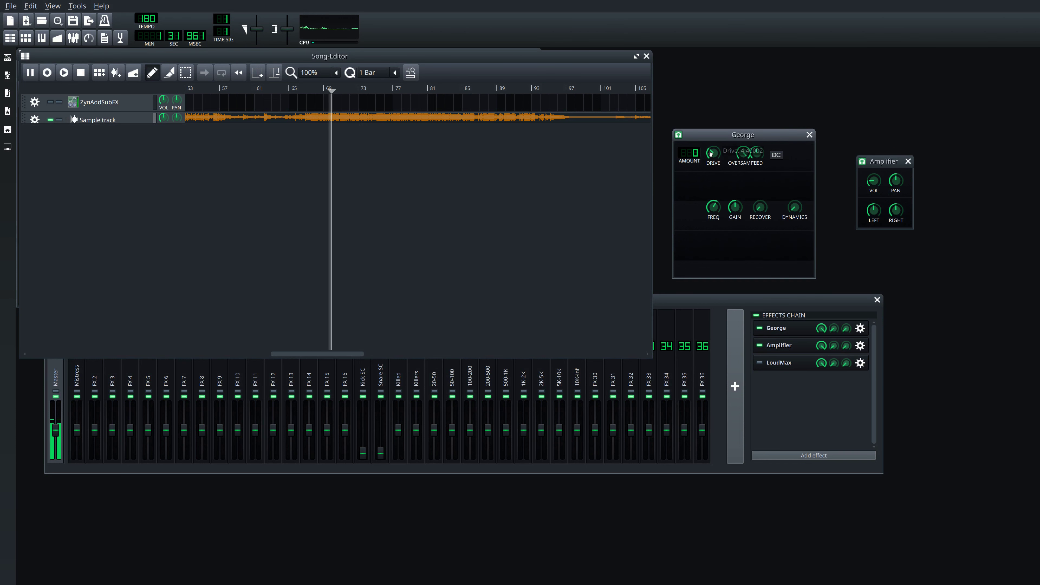
{"action": "left_click", "coordinate": [520, 195]}
{"action": "key", "text": "space"}
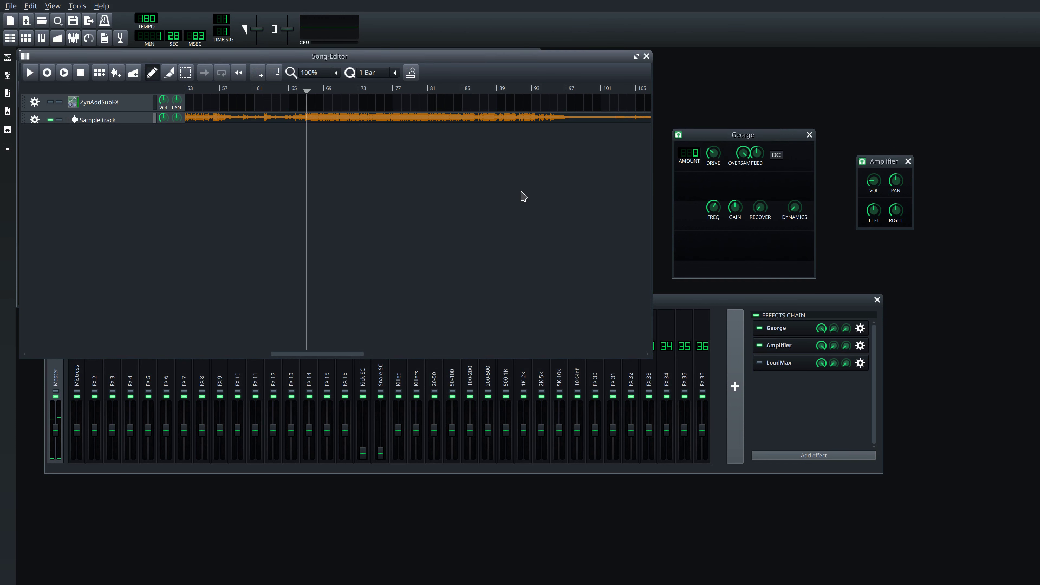
Step: Raise Amplifier's volume, set George's Dynamics to its maximum, and start playback
{"action": "left_click_drag", "start_coordinate": [878, 183], "coordinate": [878, 169]}
{"action": "left_click", "coordinate": [580, 199]}
{"action": "key", "text": "space"}
{"action": "key", "text": "space"}
{"action": "left_click_drag", "start_coordinate": [795, 209], "coordinate": [802, 160]}
{"action": "left_click", "coordinate": [532, 179]}
{"action": "key", "text": "space"}
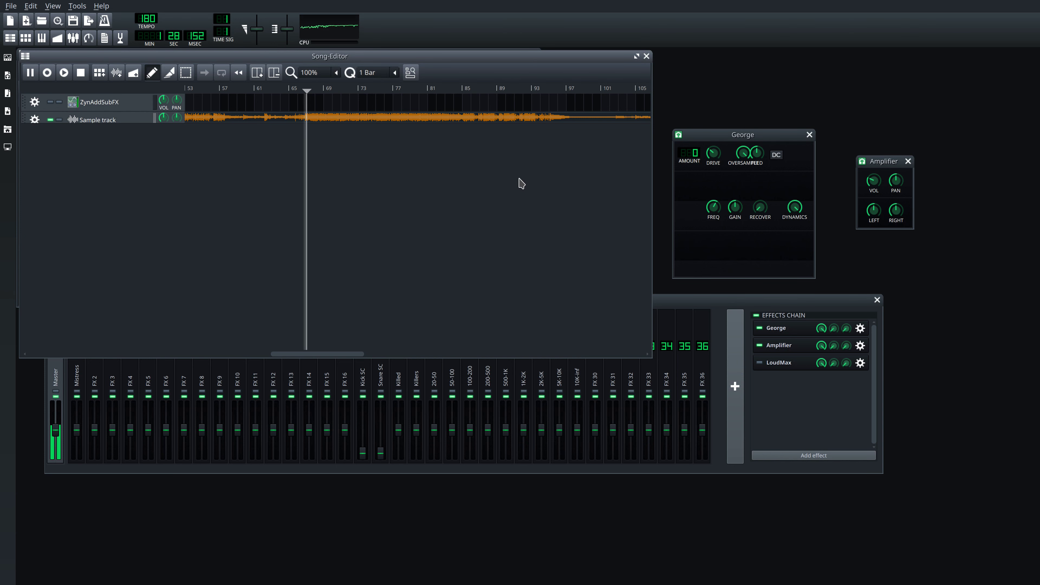
Step: Raise George's Drive and Gain and set Recover to its maximum during playback, and stop the song
{"action": "left_click", "coordinate": [723, 135]}
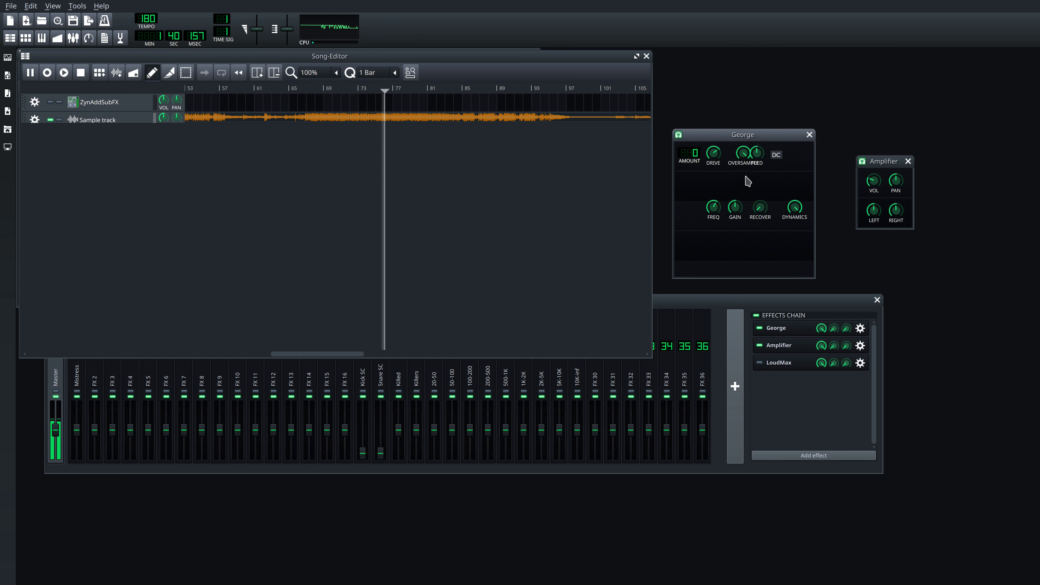
{"action": "left_click_drag", "start_coordinate": [736, 204], "coordinate": [740, 198]}
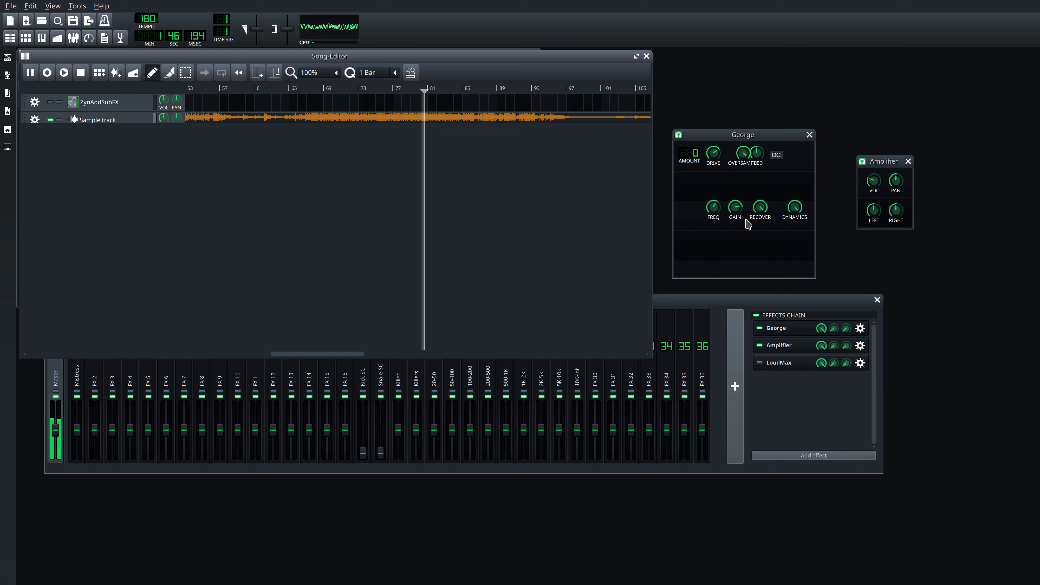
{"action": "key", "text": "space"}
Step: Set Amplifier's volume to 66.4%, play the song while lowering George's tilt frequency to about 579, and stop playback
{"action": "left_click", "coordinate": [875, 186]}
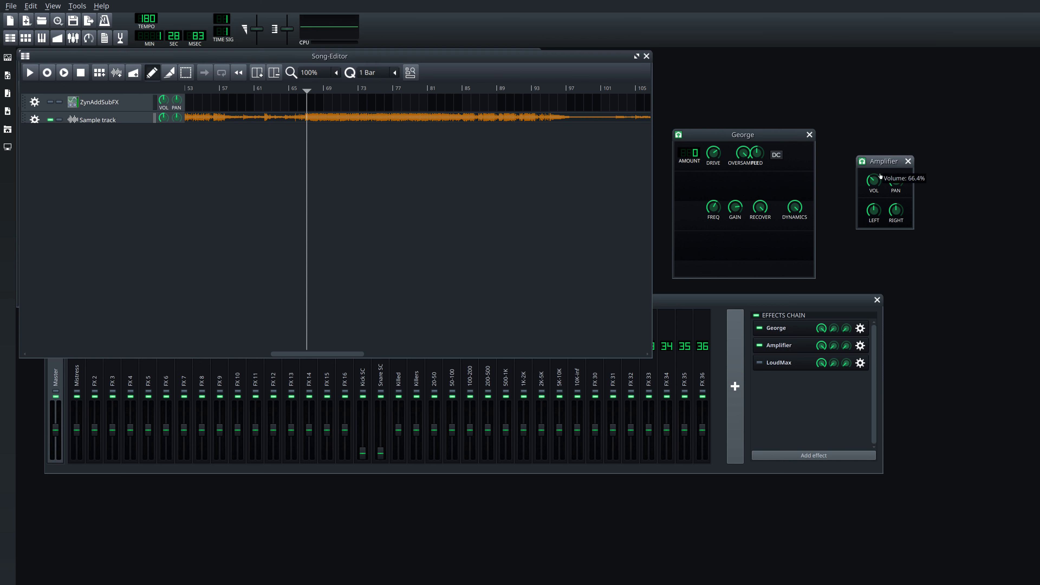
{"action": "left_click", "coordinate": [713, 233]}
{"action": "left_click", "coordinate": [595, 247]}
{"action": "key", "text": "space"}
{"action": "left_click_drag", "start_coordinate": [713, 207], "coordinate": [715, 209]}
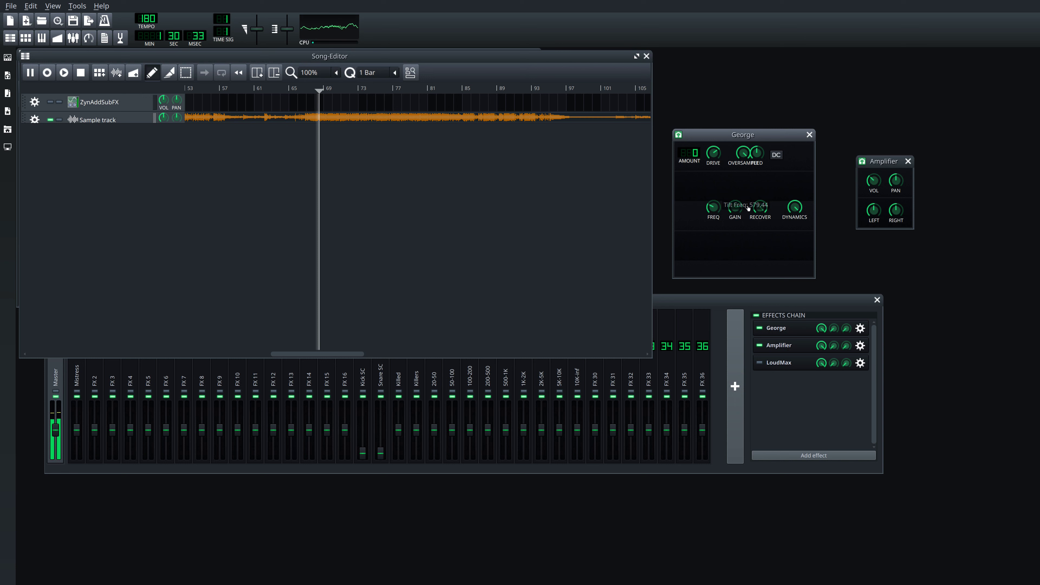
{"action": "key", "text": "space"}
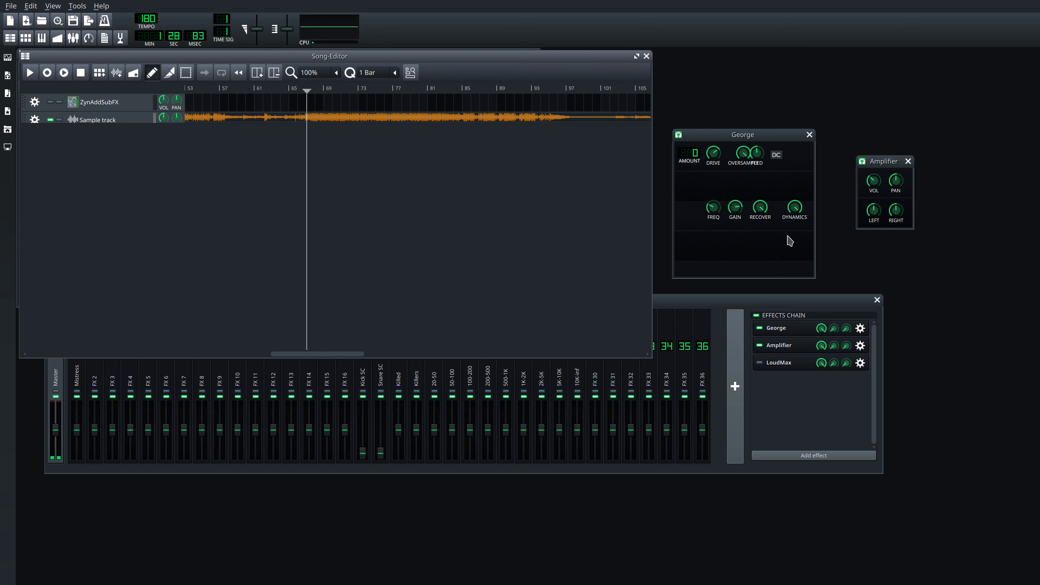
Step: Lower George's Drive to near its centre, reduce Gain and Amplifier's volume, audition the result with full Dynamics, and stop playback
{"action": "left_click_drag", "start_coordinate": [712, 154], "coordinate": [723, 241]}
{"action": "left_click", "coordinate": [584, 236]}
{"action": "left_click", "coordinate": [518, 248]}
{"action": "key", "text": "space"}
{"action": "mouse_move", "coordinate": [873, 181]}
{"action": "left_mouse_down"}
{"action": "mouse_move", "coordinate": [872, 202]}
{"action": "mouse_move", "coordinate": [873, 188]}
{"action": "left_mouse_up"}
{"action": "left_click", "coordinate": [610, 211]}
{"action": "left_click", "coordinate": [794, 211]}
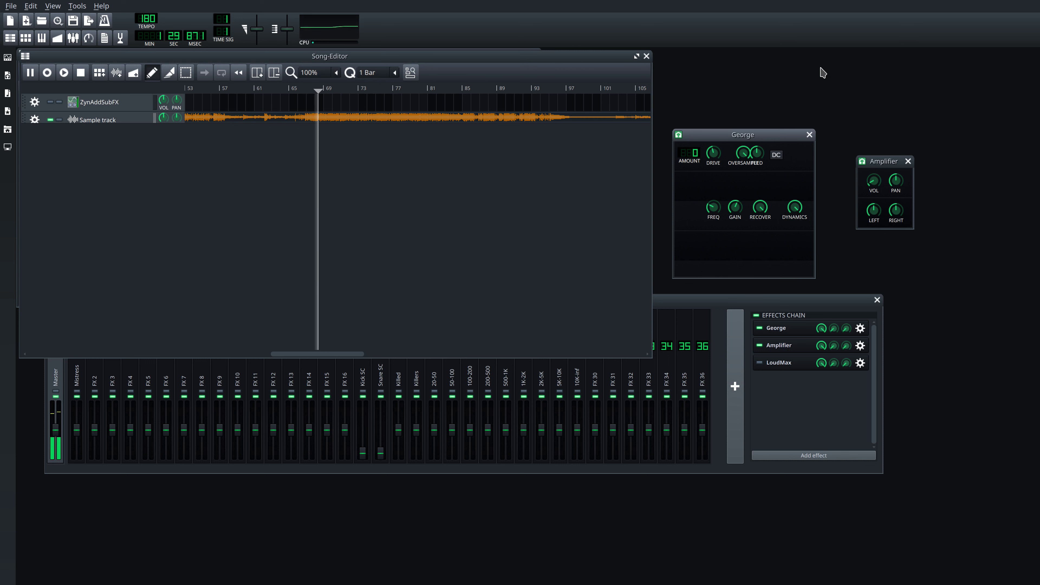
{"action": "key", "text": "space"}
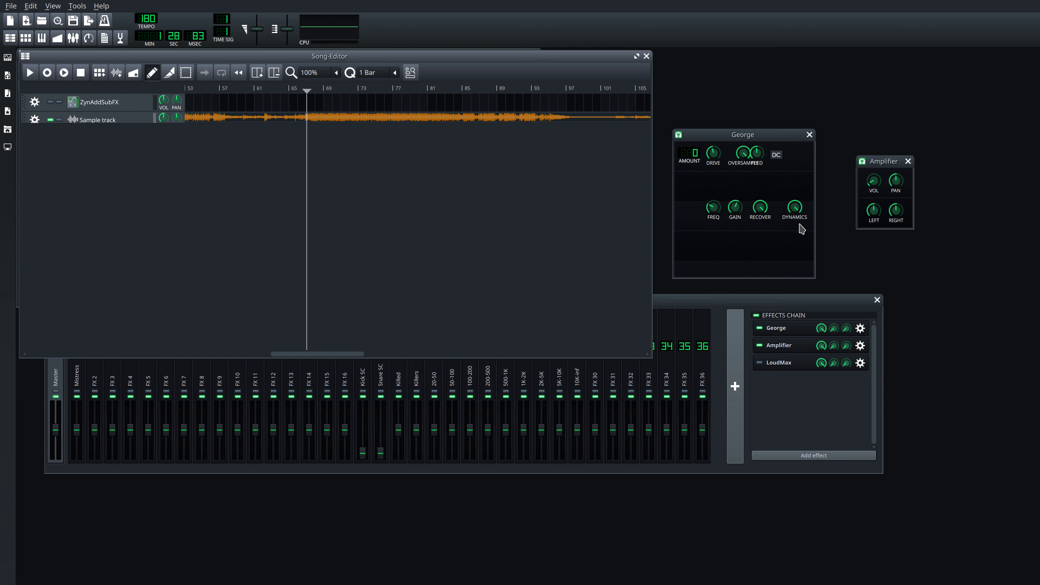
Step: Keep George's Dynamics at 1, start playback, and raise Amplifier's volume to about 96%
{"action": "left_click", "coordinate": [796, 209]}
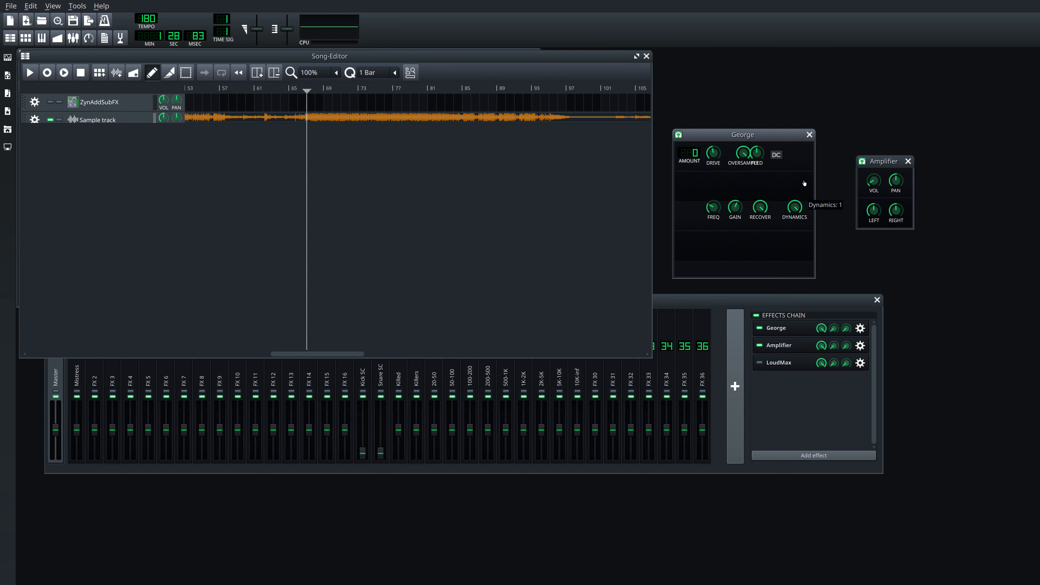
{"action": "left_click", "coordinate": [584, 228]}
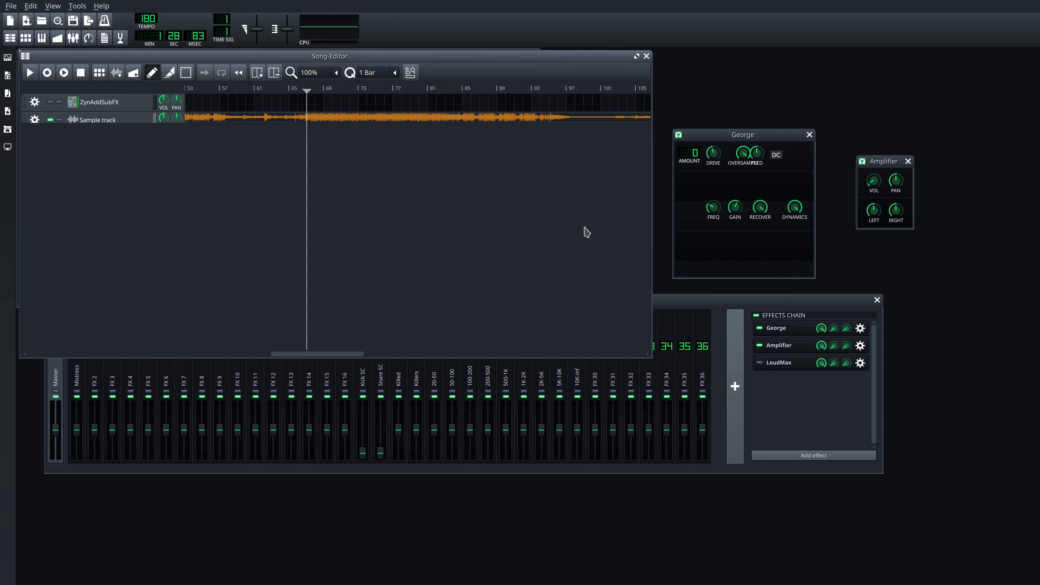
{"action": "key", "text": "space"}
{"action": "left_click_drag", "start_coordinate": [872, 180], "coordinate": [887, 131]}
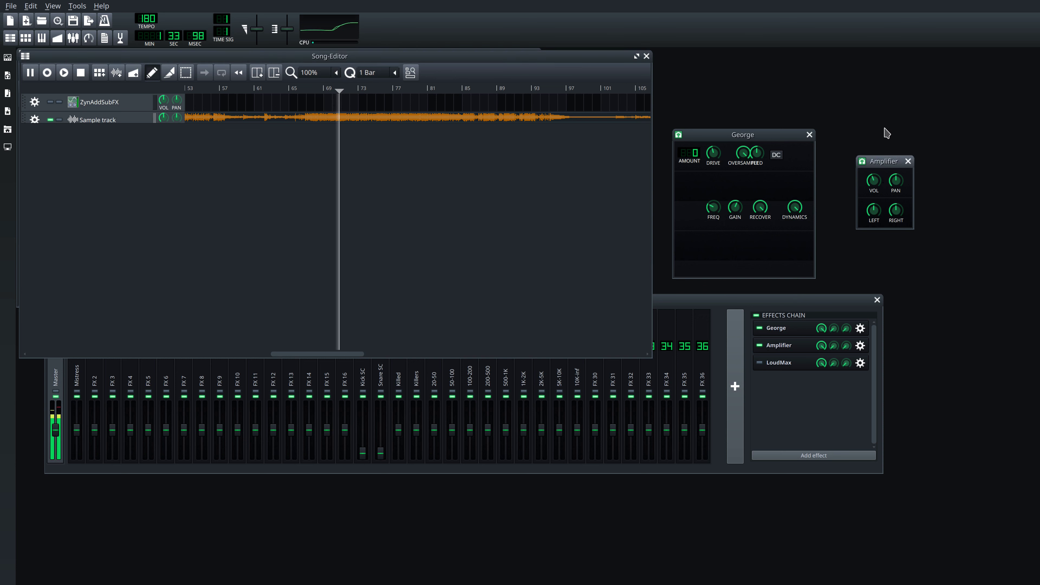
{"action": "mouse_move", "coordinate": [874, 173]}
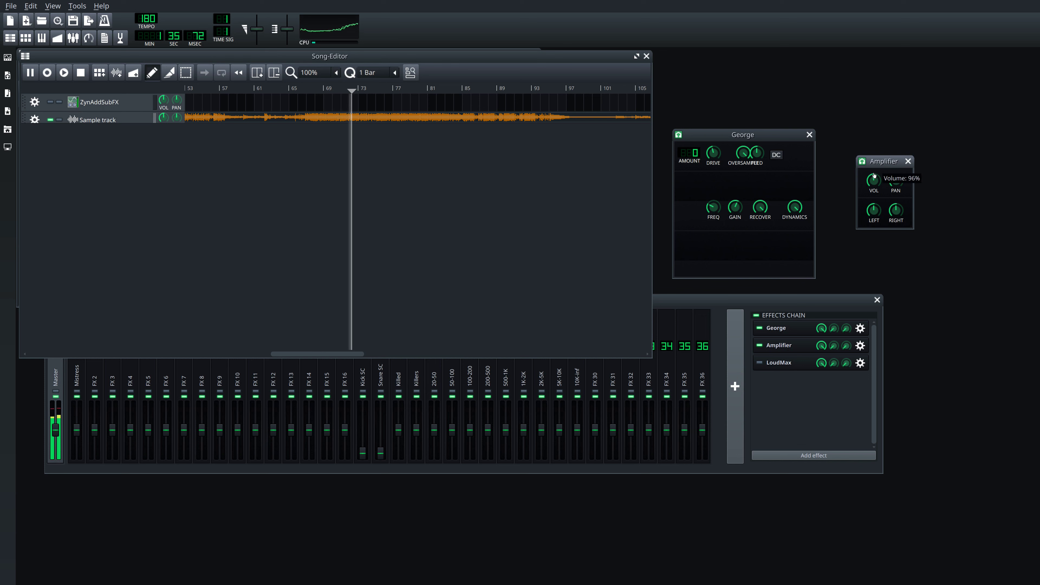
{"action": "left_click", "coordinate": [585, 250]}
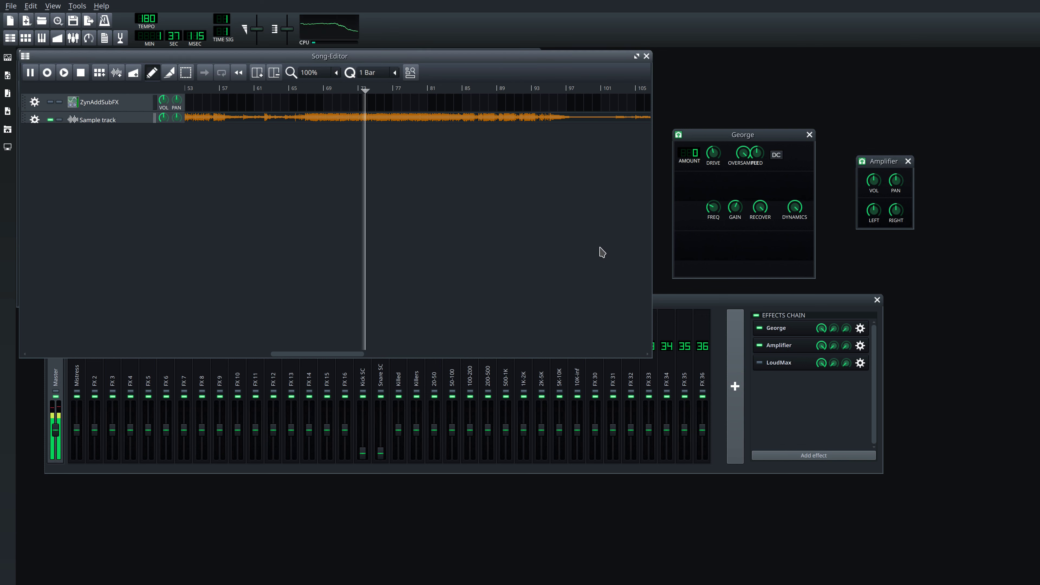
Step: Bypass and re-enable George for comparison, raise its Drive to the maximum during playback, and stop the song
{"action": "left_click", "coordinate": [760, 329]}
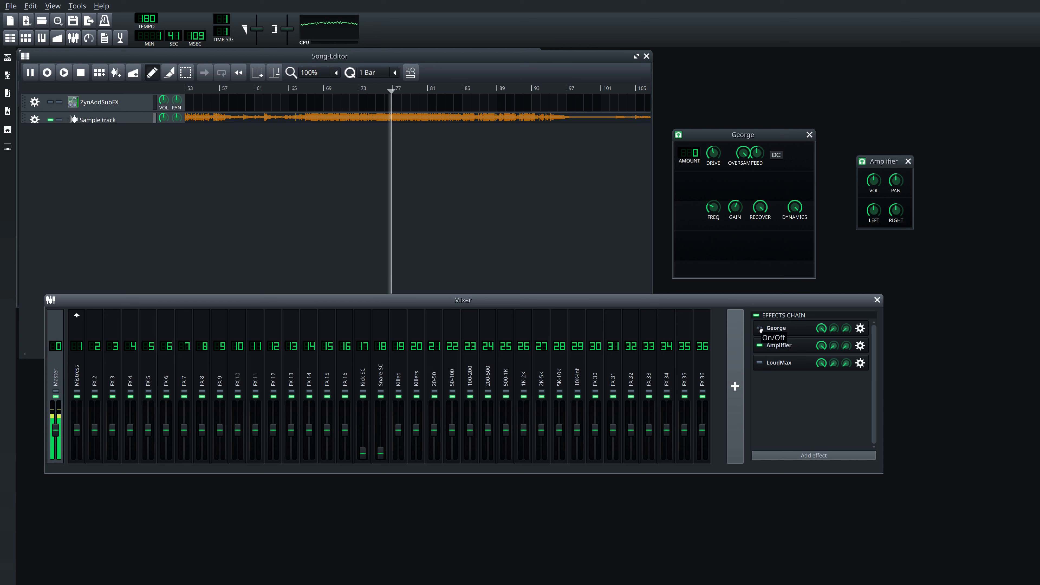
{"action": "left_click", "coordinate": [759, 329]}
{"action": "left_click", "coordinate": [599, 225]}
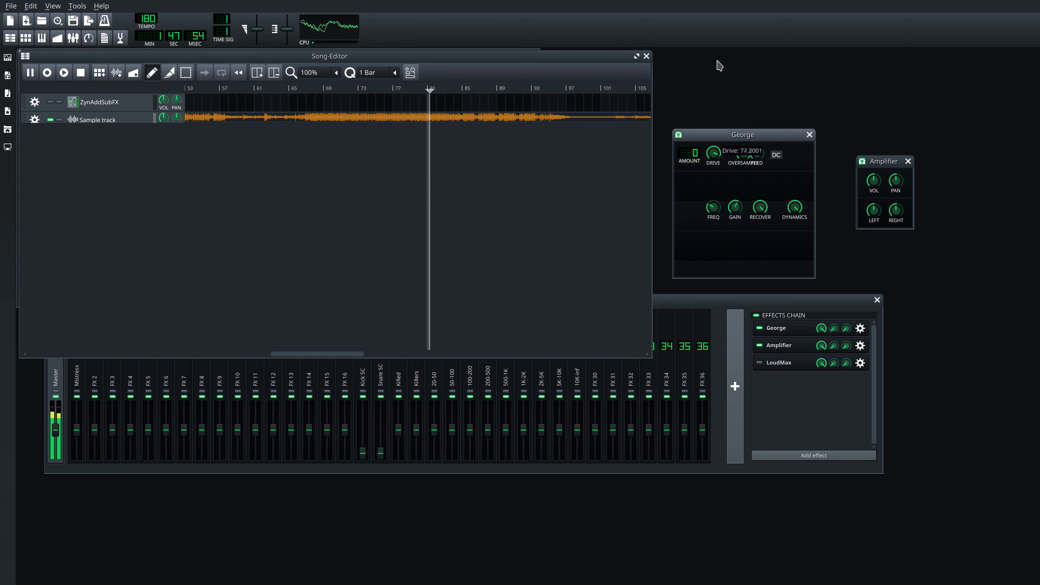
{"action": "key", "text": "space"}
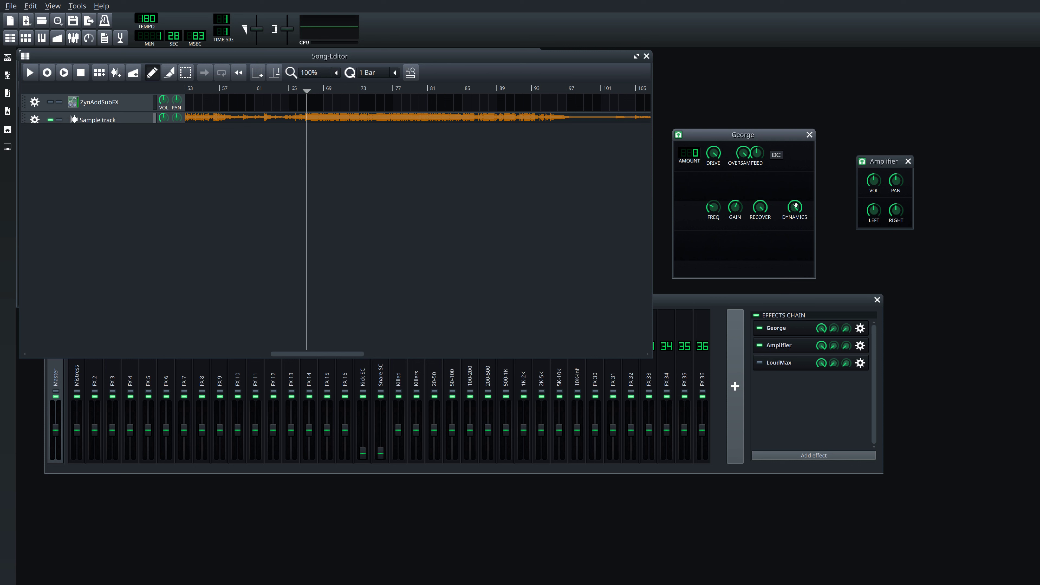
Step: Audition the maximum Drive setting from about bar 66 and again from about bar 59 of the song
{"action": "left_click", "coordinate": [500, 222]}
{"action": "key", "text": "space"}
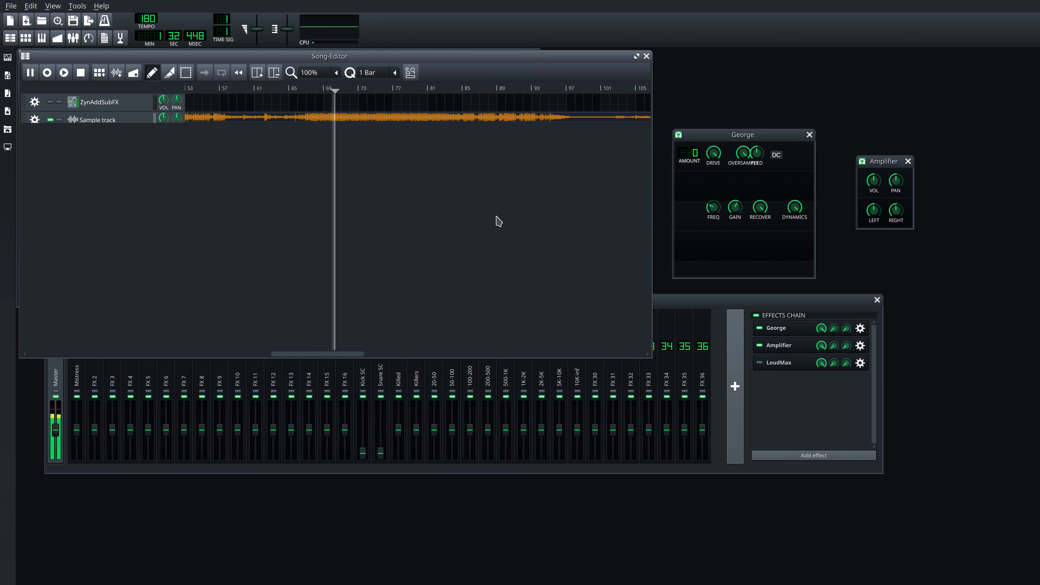
{"action": "left_click", "coordinate": [245, 101]}
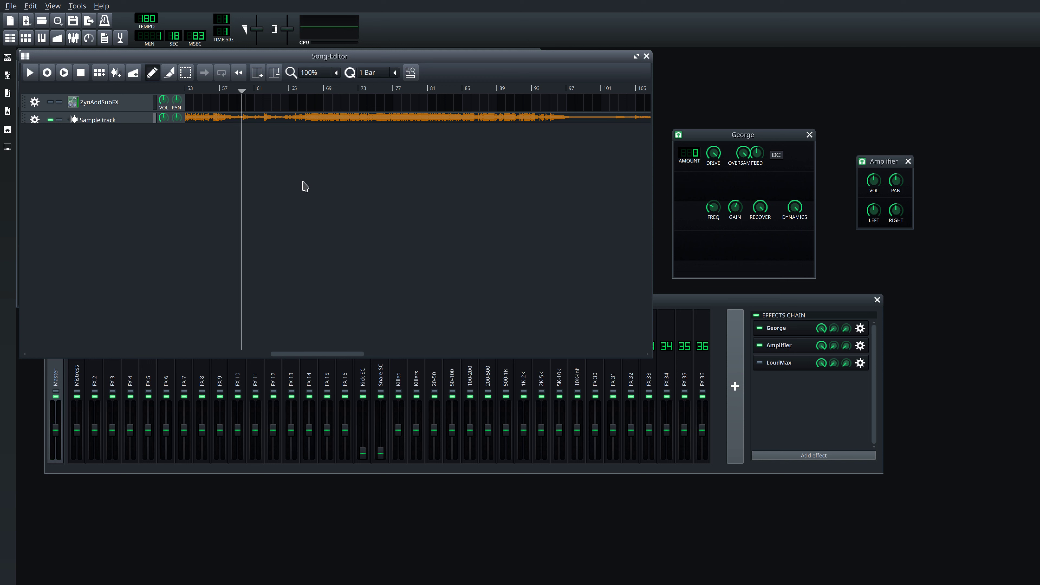
{"action": "key", "text": "space"}
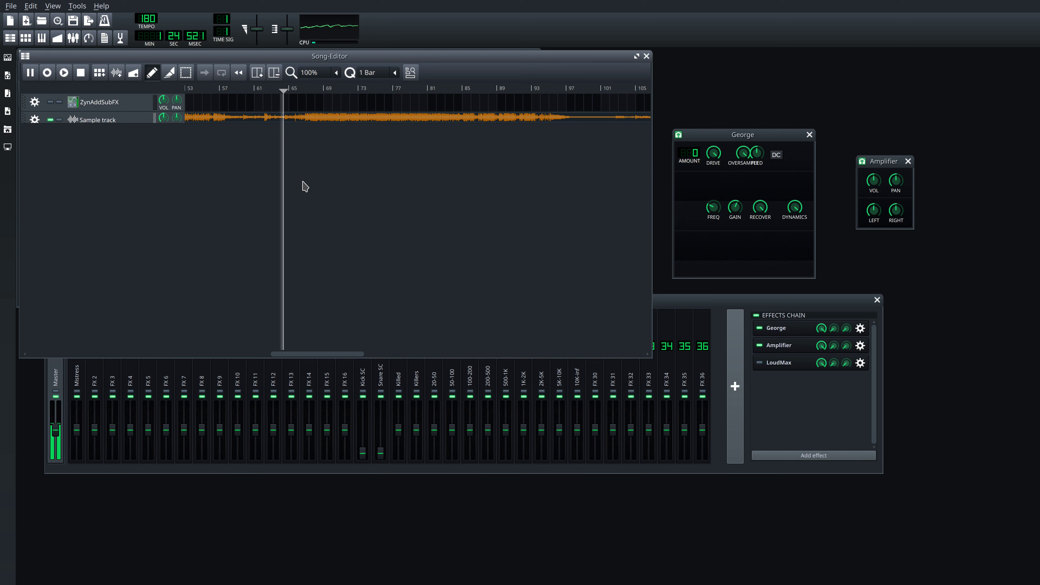
{"action": "key", "text": "space"}
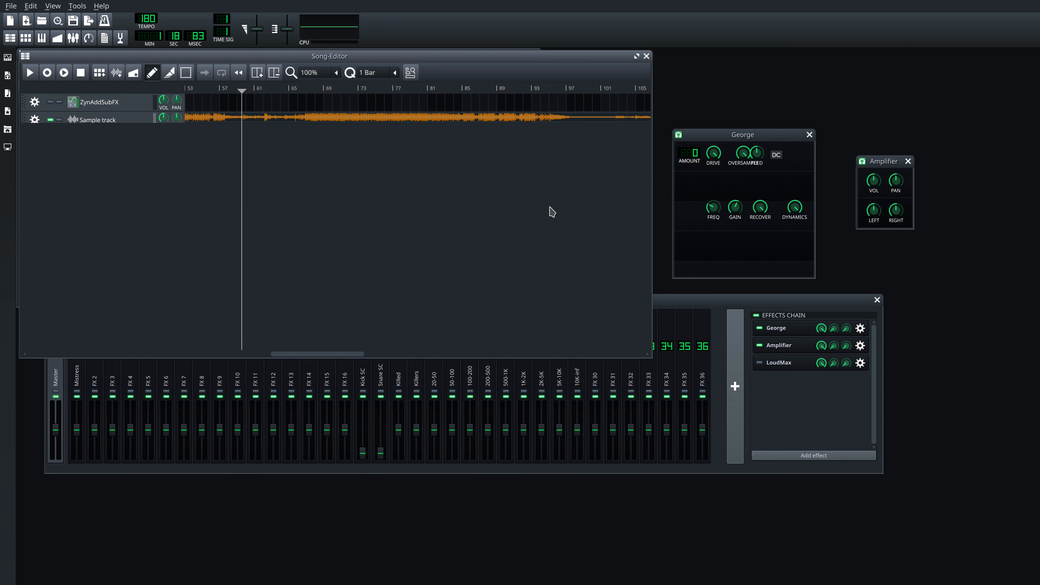
Step: Bypass George, audition the song without it from about bar 59, stop playback, and re-enable the effect
{"action": "left_click", "coordinate": [758, 326]}
{"action": "left_click", "coordinate": [539, 215]}
{"action": "key", "text": "space"}
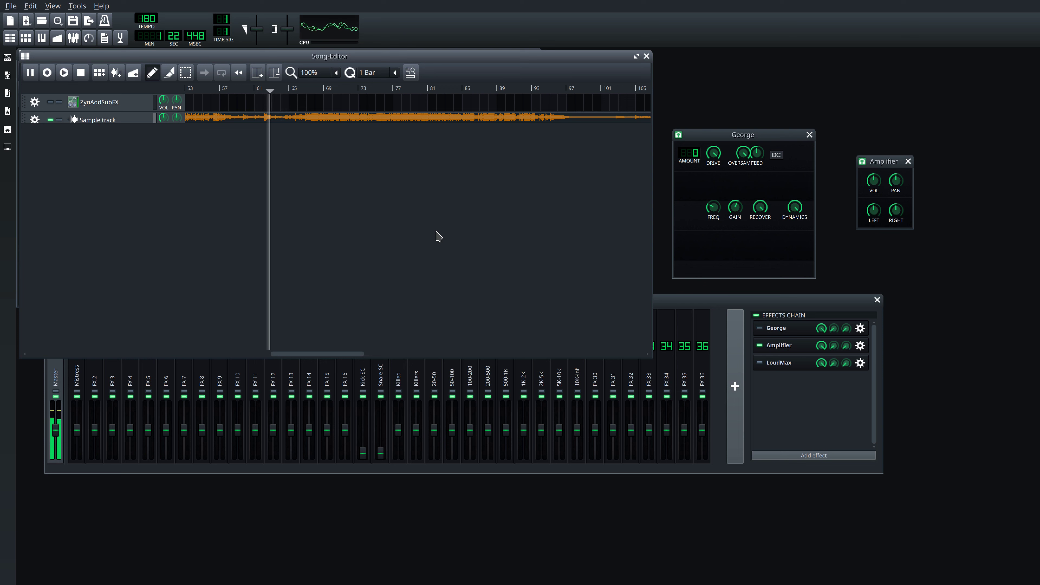
{"action": "key", "text": "space"}
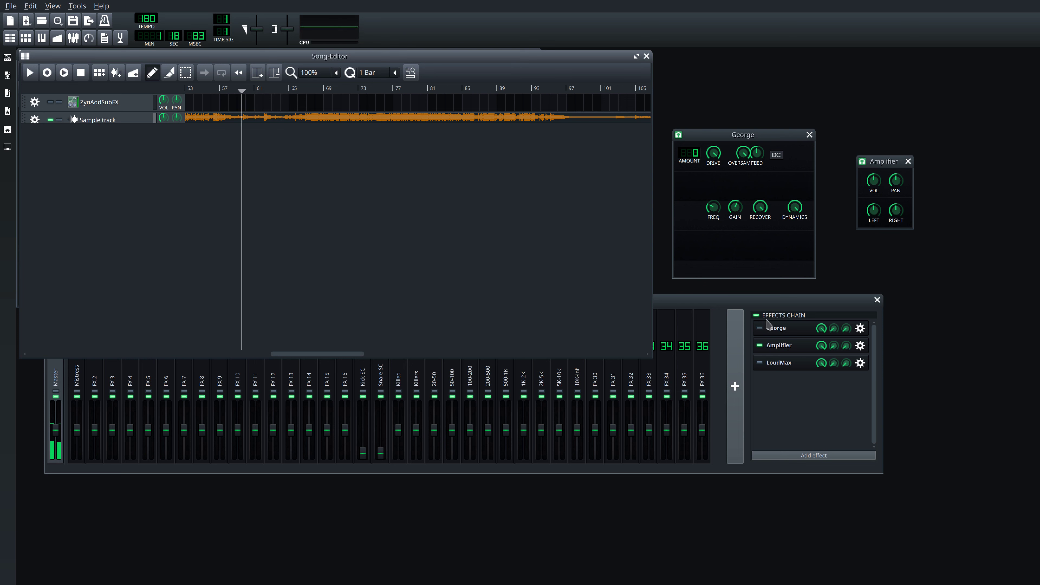
{"action": "left_click", "coordinate": [759, 328]}
Step: Audition the song twice from about bar 59 with George enabled, stopping playback after each pass
{"action": "key", "text": "space"}
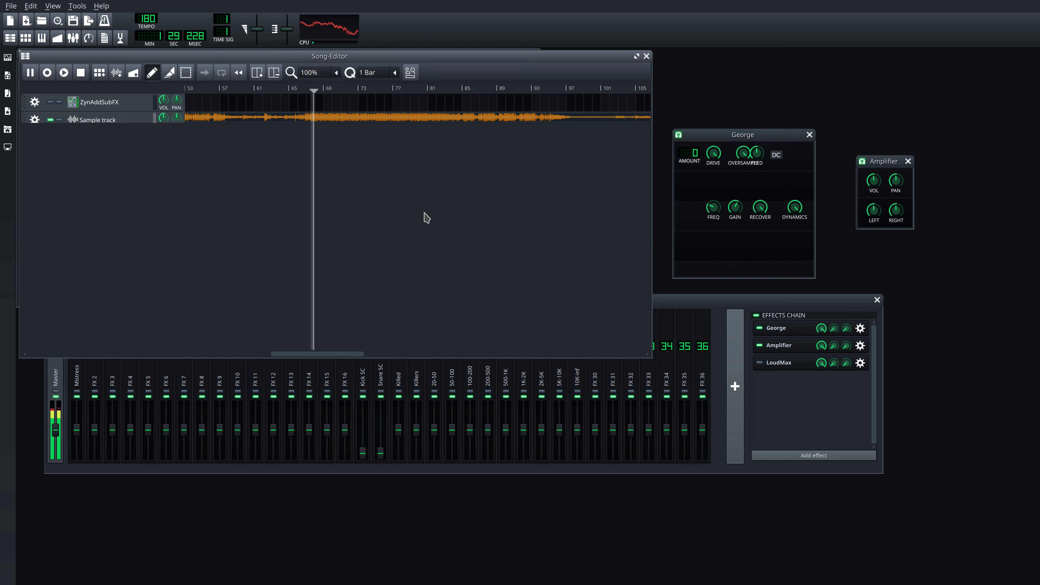
{"action": "key", "text": "space"}
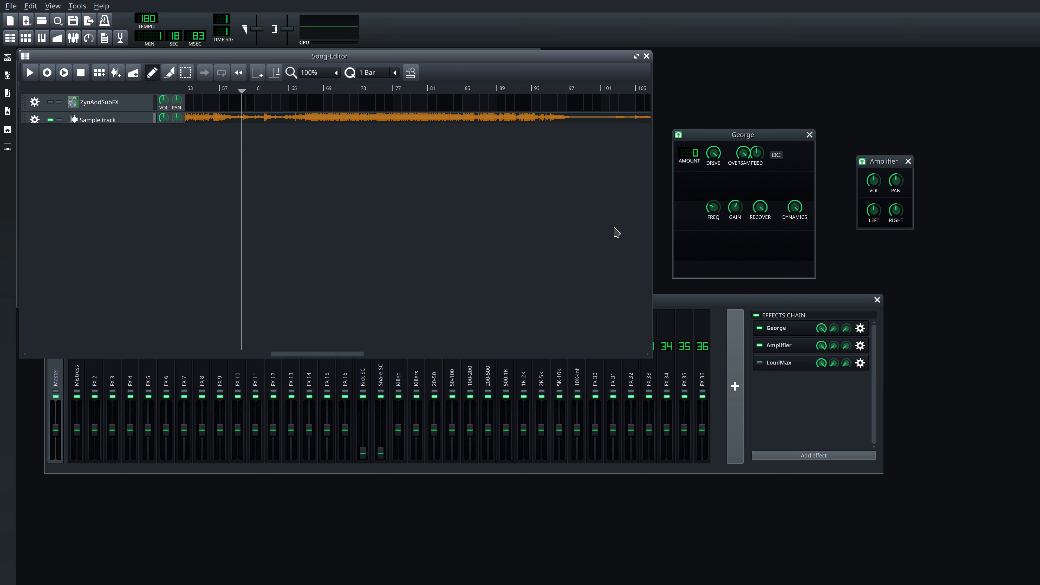
{"action": "key", "text": "space"}
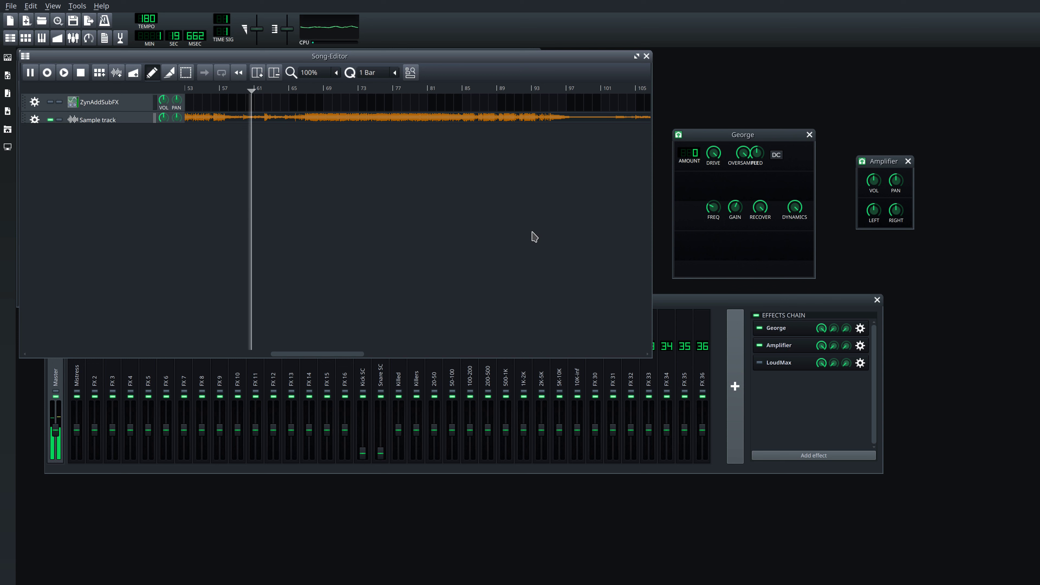
{"action": "key", "text": "space"}
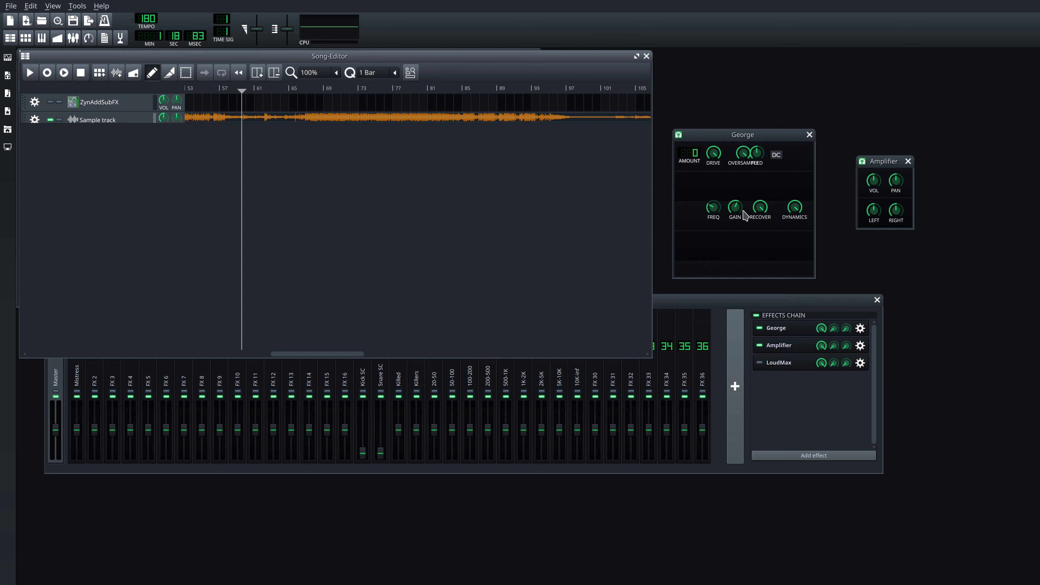
Step: Set George's Recovery to 0 and return its Gain to centre
{"action": "left_click", "coordinate": [762, 210]}
{"action": "double_click", "coordinate": [760, 209]}
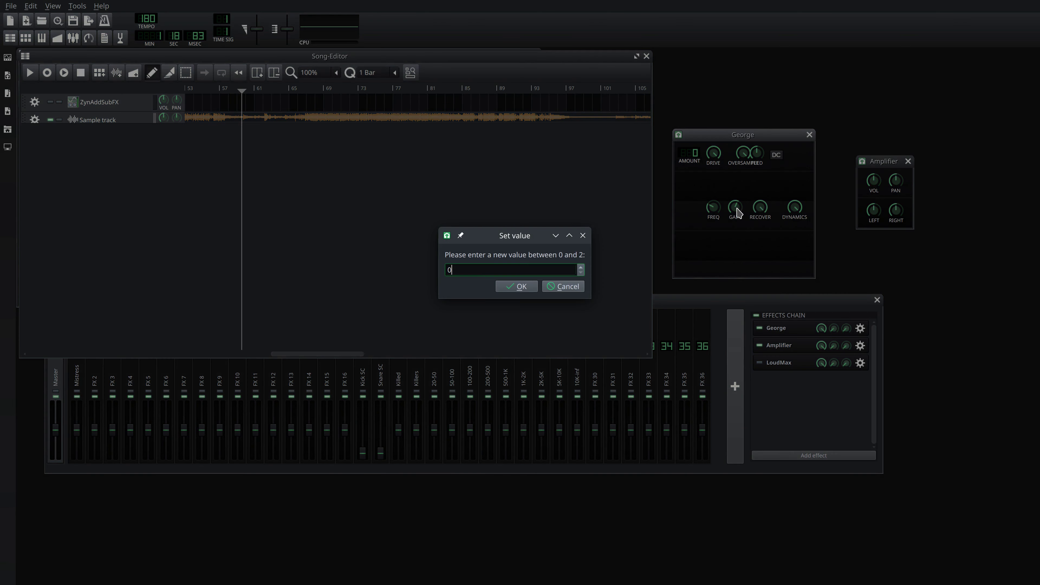
{"action": "key", "text": "Escape"}
{"action": "double_click", "coordinate": [735, 208]}
{"action": "key", "text": "Escape"}
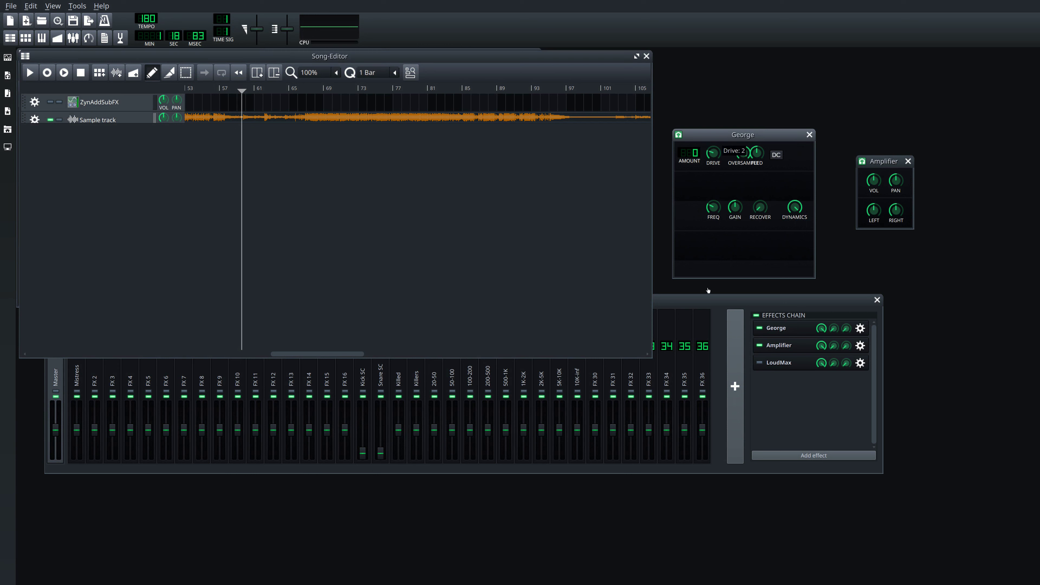
Step: Play the song with George's Dynamics at minimum while raising Drive to about 42.8, and stop playback
{"action": "left_click", "coordinate": [455, 267]}
{"action": "key", "text": "space"}
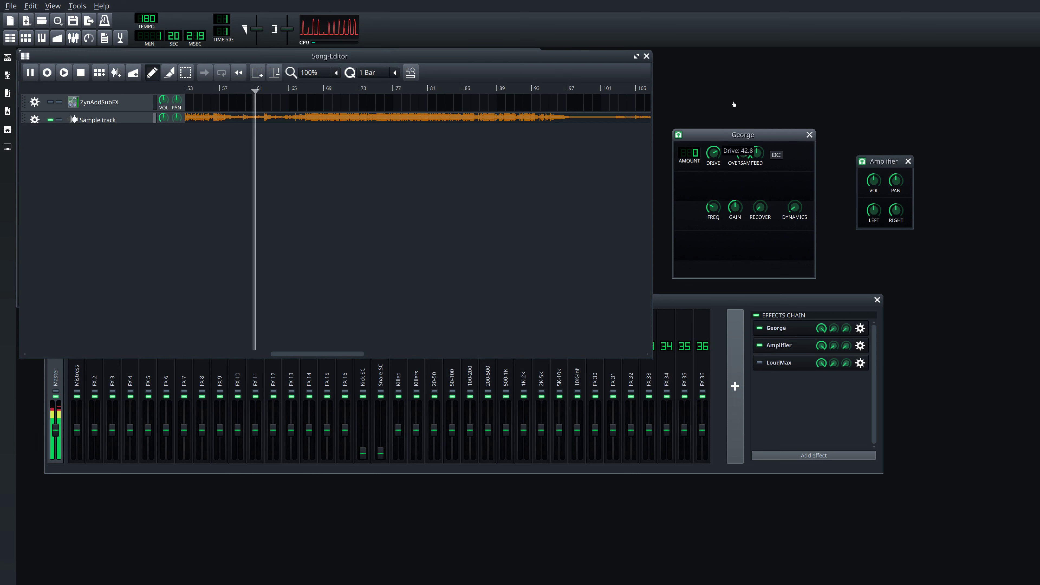
{"action": "left_click", "coordinate": [610, 221]}
{"action": "key", "text": "space"}
Step: Raise George's Dynamics to the maximum, audition the song at the moderate Drive setting, and stop playback
{"action": "left_click", "coordinate": [798, 219]}
{"action": "left_click", "coordinate": [536, 207]}
{"action": "key", "text": "space"}
{"action": "left_click", "coordinate": [740, 135]}
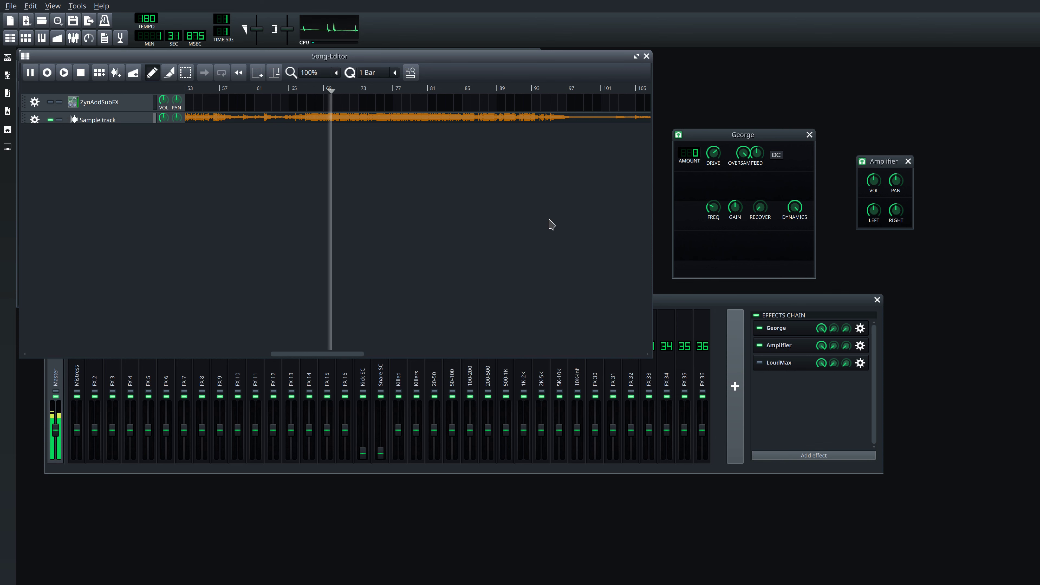
{"action": "key", "text": "space"}
Step: Move the song's playhead to about bar 69 and back to about bar 59
{"action": "left_click", "coordinate": [333, 91]}
{"action": "left_click_drag", "start_coordinate": [332, 91], "coordinate": [326, 91]}
{"action": "left_click_drag", "start_coordinate": [709, 151], "coordinate": [709, 143]}
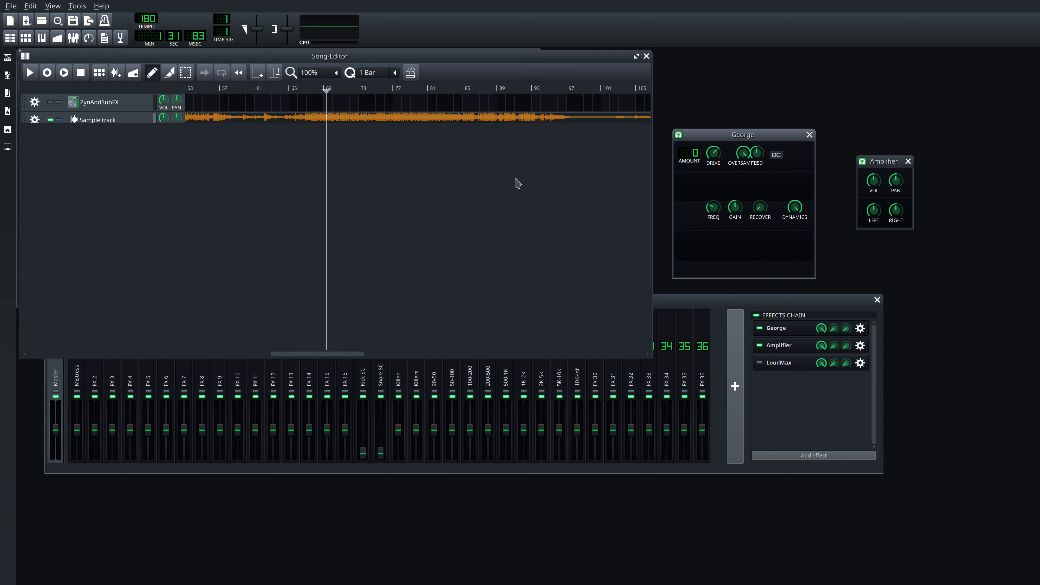
{"action": "left_click_drag", "start_coordinate": [247, 91], "coordinate": [242, 91]}
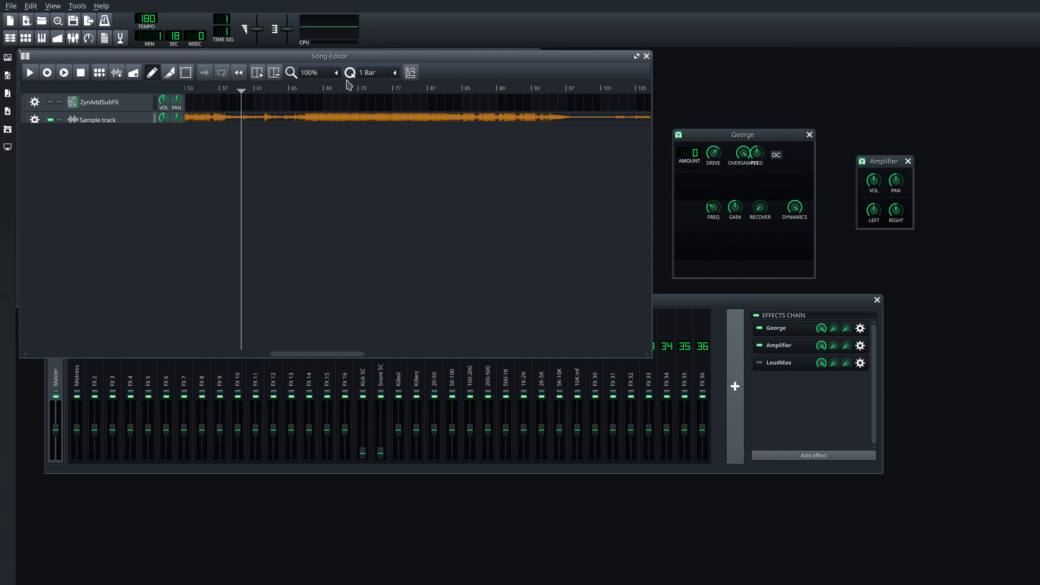
{"action": "left_click", "coordinate": [794, 206]}
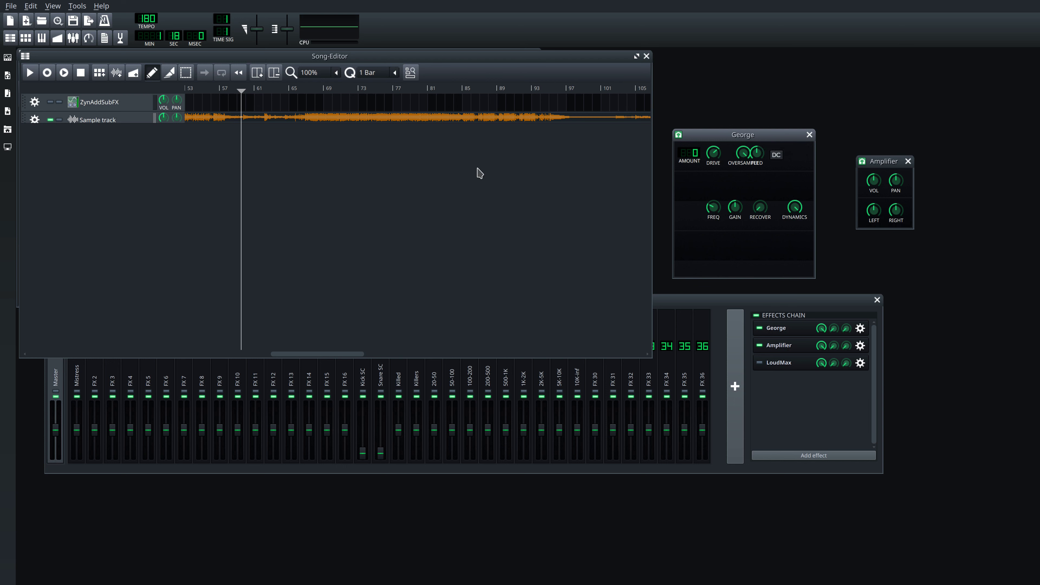
{"action": "left_click", "coordinate": [410, 164]}
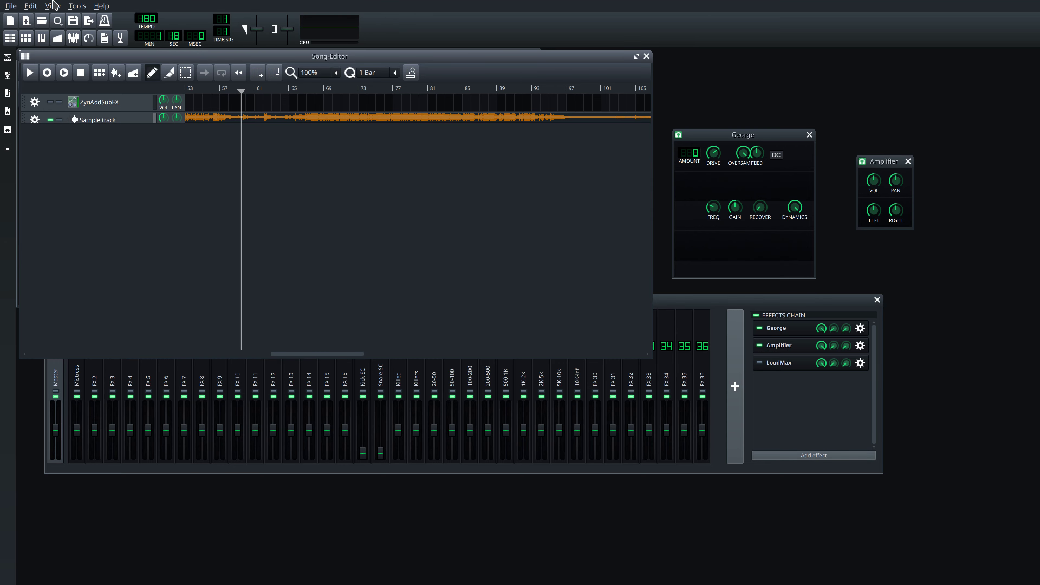
Step: Switch to the text editor, review the declarations in George.h and the RMS processing loop in George.cpp, and return to LMMS
{"action": "mouse_move", "coordinate": [0, 1]}
{"action": "left_click", "coordinate": [430, 453]}
{"action": "left_click", "coordinate": [131, 26]}
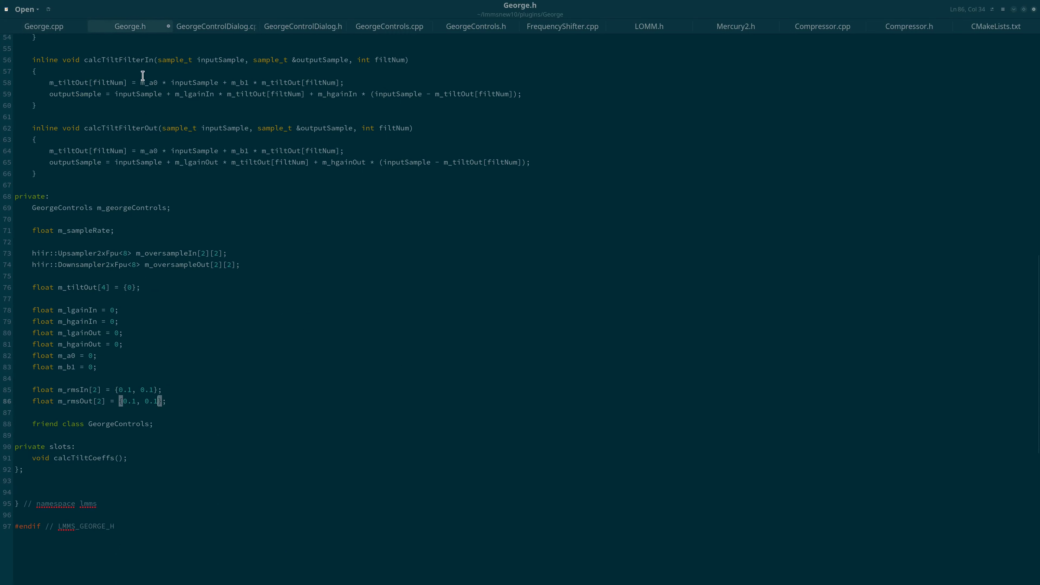
{"action": "scroll", "coordinate": [88, 240], "scroll_direction": "up", "scroll_amount": 15}
{"action": "scroll", "coordinate": [157, 272], "scroll_direction": "down", "scroll_amount": 6}
{"action": "left_click", "coordinate": [35, 280]}
{"action": "left_click", "coordinate": [193, 295]}
{"action": "left_click", "coordinate": [44, 27]}
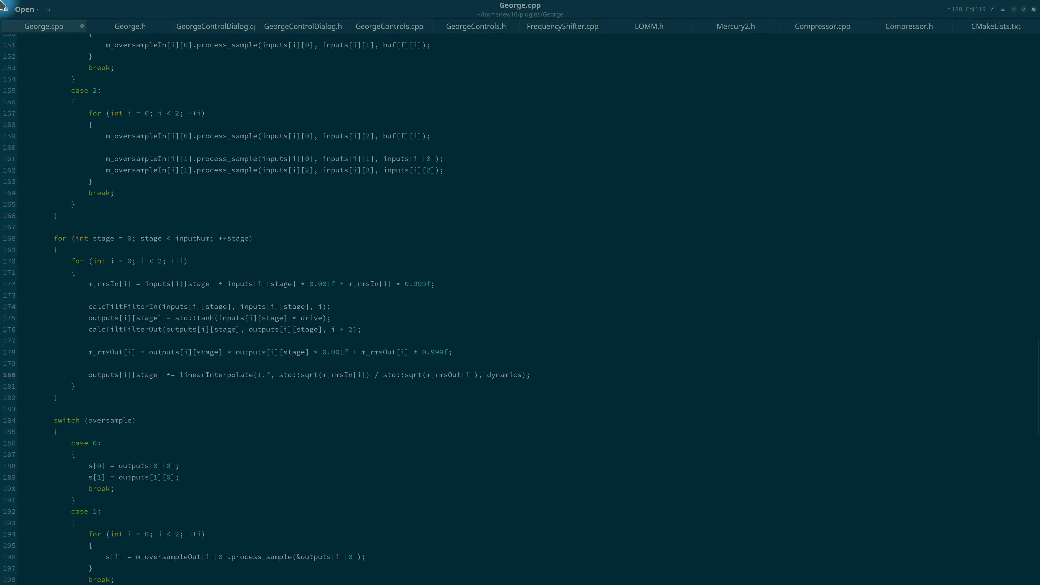
{"action": "mouse_move", "coordinate": [1, 1]}
{"action": "left_click", "coordinate": [371, 184]}
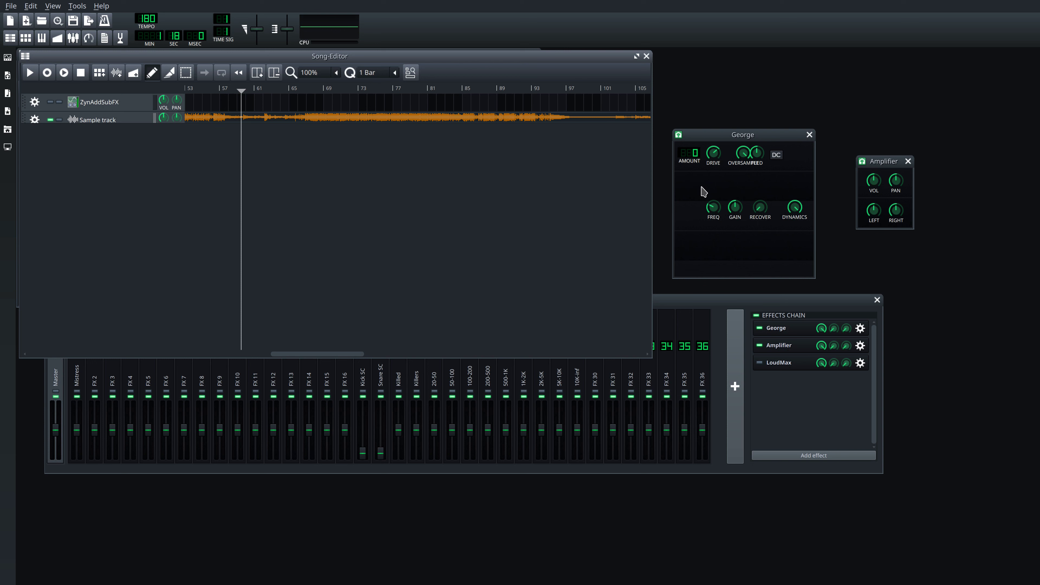
Step: Check the recording status in SimpleScreenRecorder and return to the LMMS project
{"action": "mouse_move", "coordinate": [0, 0]}
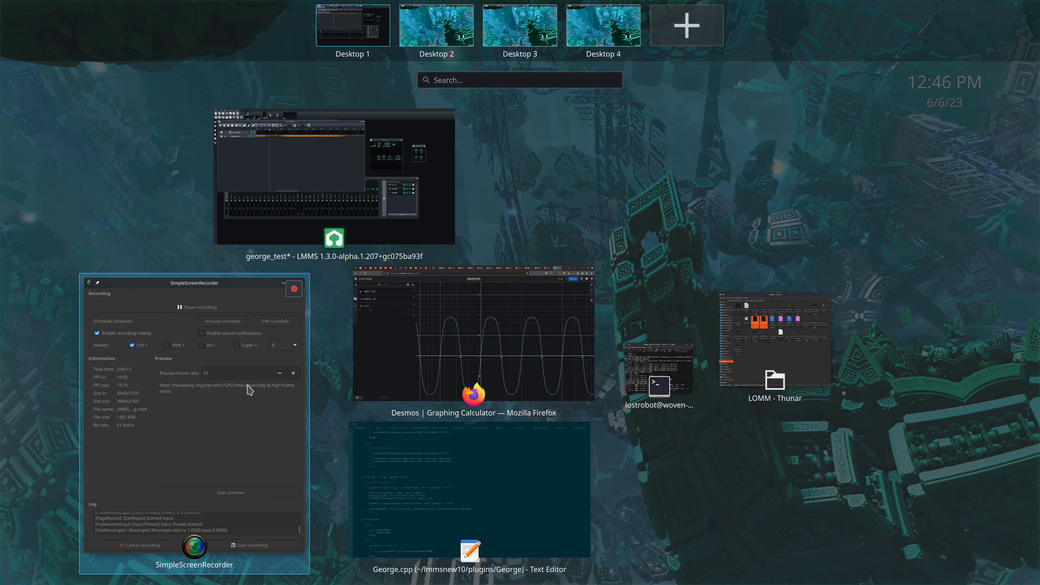
{"action": "left_click", "coordinate": [249, 387]}
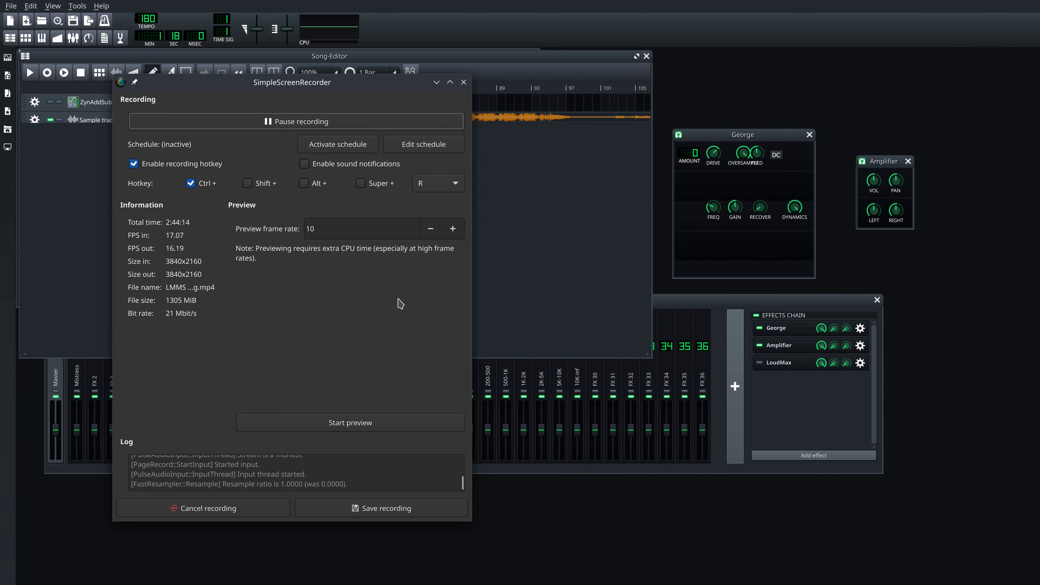
{"action": "left_click", "coordinate": [568, 231]}
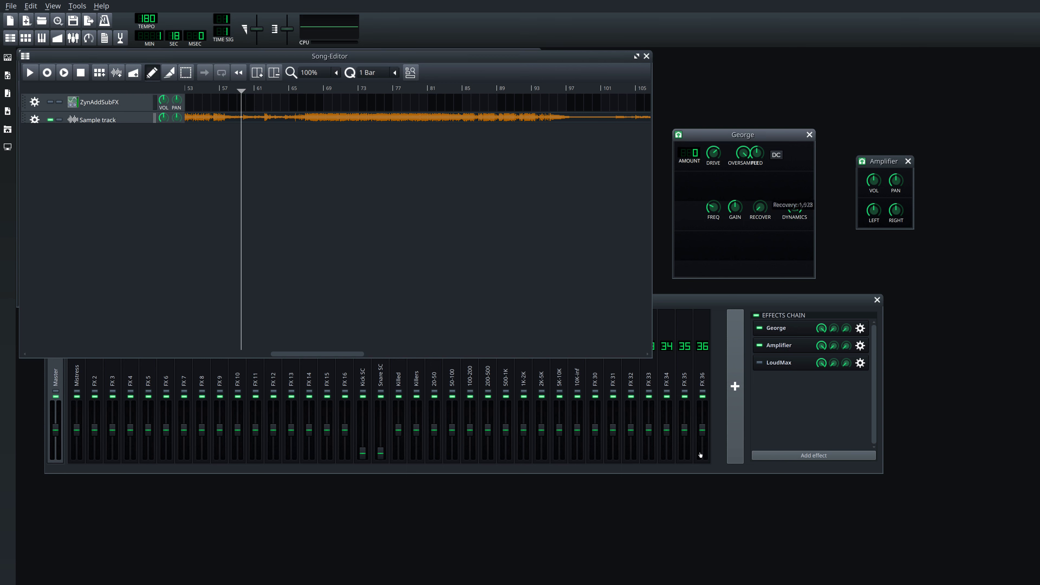
Step: Sweep George's Recovery and Dynamics controls across their ranges and raise Drive to the maximum
{"action": "mouse_move", "coordinate": [760, 207]}
{"action": "left_mouse_down"}
{"action": "mouse_move", "coordinate": [763, 51]}
{"action": "mouse_move", "coordinate": [755, 195]}
{"action": "left_mouse_up"}
{"action": "left_click_drag", "start_coordinate": [762, 207], "coordinate": [741, 389]}
{"action": "left_click_drag", "start_coordinate": [795, 206], "coordinate": [793, 373]}
{"action": "left_click_drag", "start_coordinate": [769, 442], "coordinate": [776, 96]}
{"action": "left_click_drag", "start_coordinate": [714, 154], "coordinate": [719, 60]}
Step: Raise George's Gain slightly above centre with Recovery near mid-range between short auditions, and restart playback from about bar 59
{"action": "left_click", "coordinate": [551, 180]}
{"action": "key", "text": "space"}
{"action": "key", "text": "space"}
{"action": "left_click_drag", "start_coordinate": [746, 208], "coordinate": [757, 201]}
{"action": "left_click", "coordinate": [547, 189]}
{"action": "key", "text": "space"}
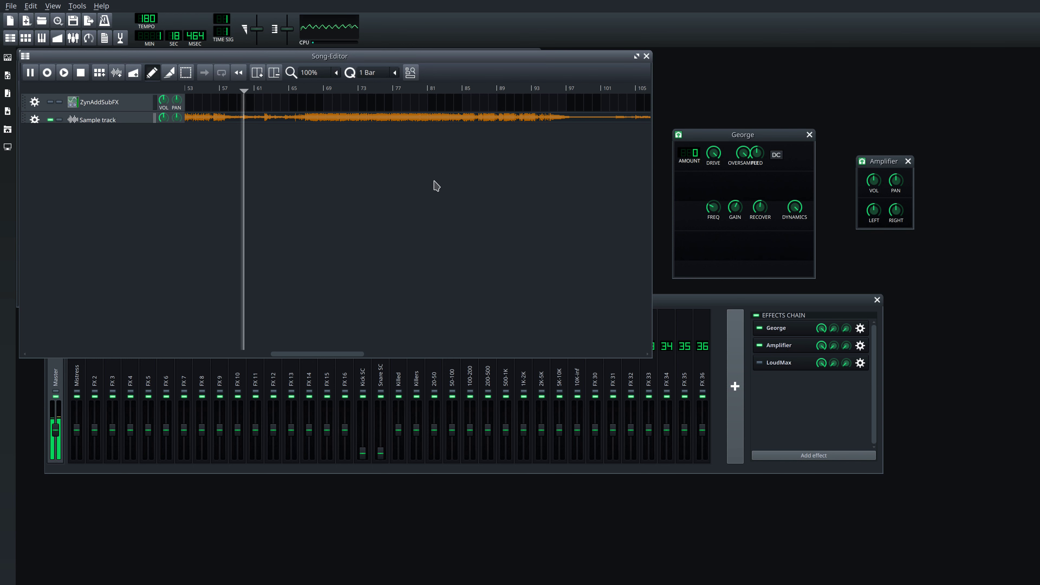
Step: Jump playback to about bar 66 and raise George's Gain and Freq while the song plays
{"action": "left_click", "coordinate": [306, 91]}
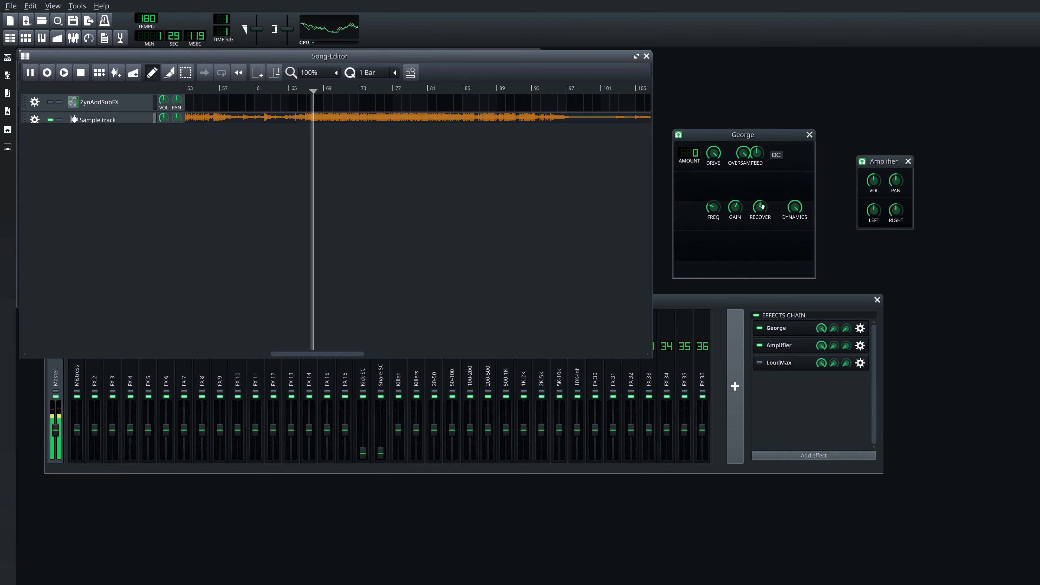
{"action": "left_click_drag", "start_coordinate": [735, 207], "coordinate": [764, 263]}
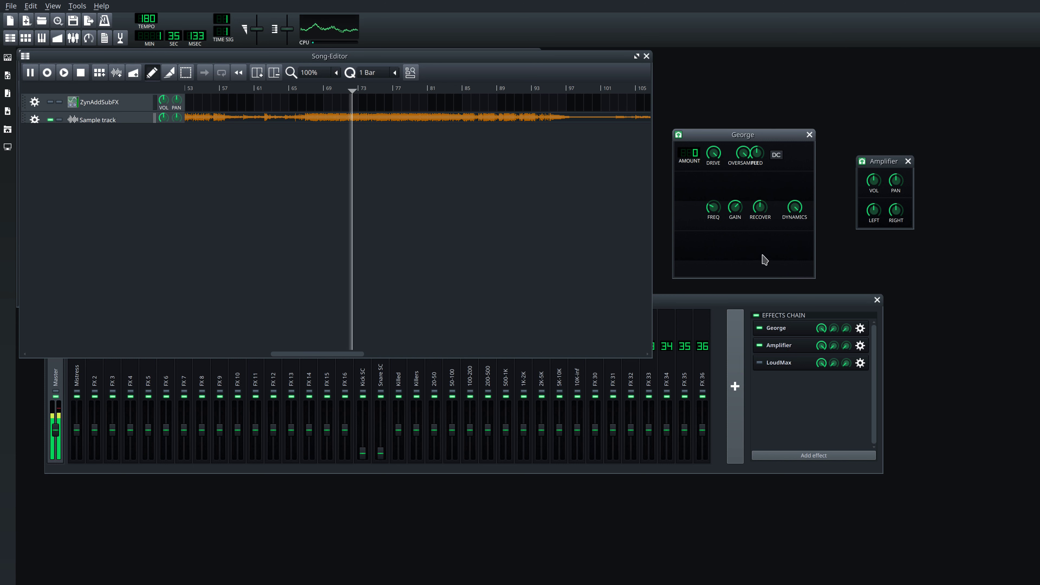
{"action": "left_click_drag", "start_coordinate": [712, 207], "coordinate": [724, 177]}
Step: Replay the song from about bar 58, lower George's Freq during playback, and stop the song
{"action": "left_click", "coordinate": [235, 87]}
{"action": "left_click", "coordinate": [718, 148]}
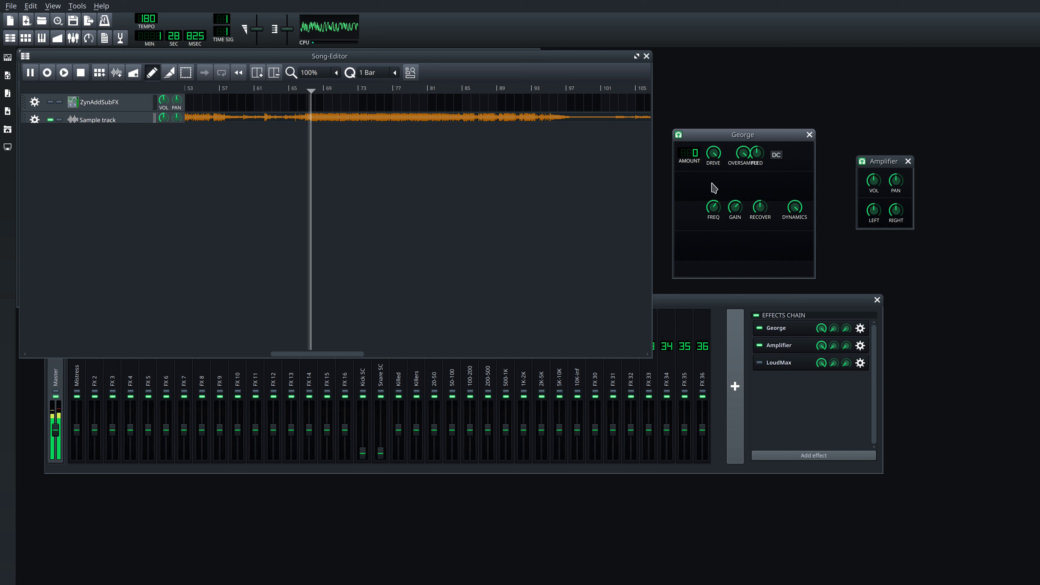
{"action": "left_click_drag", "start_coordinate": [714, 206], "coordinate": [714, 244]}
{"action": "key", "text": "space"}
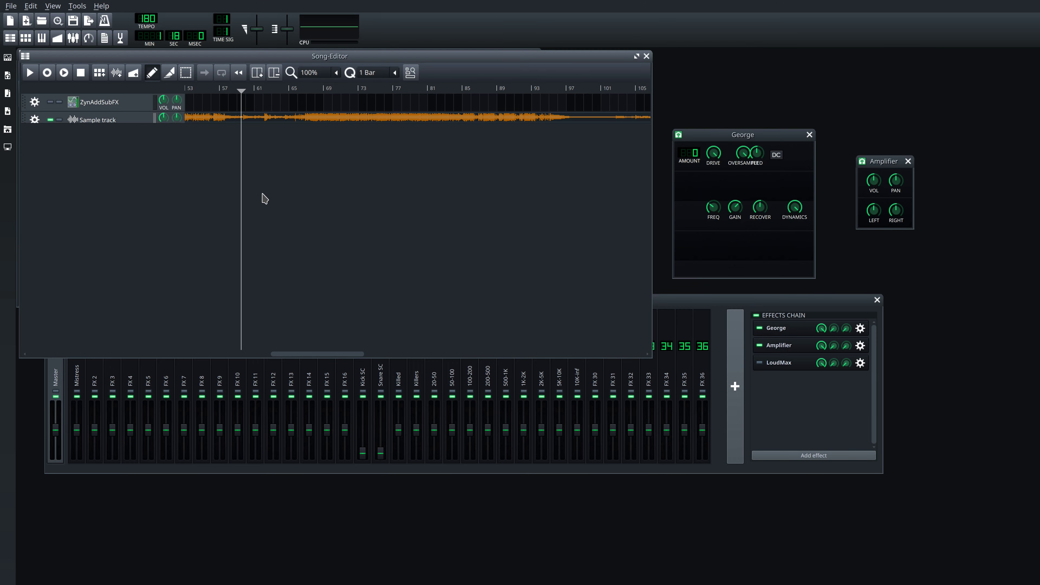
Step: Switch to the SimpleScreenRecorder window
{"action": "key", "text": "super+w"}
{"action": "left_click", "coordinate": [209, 382]}
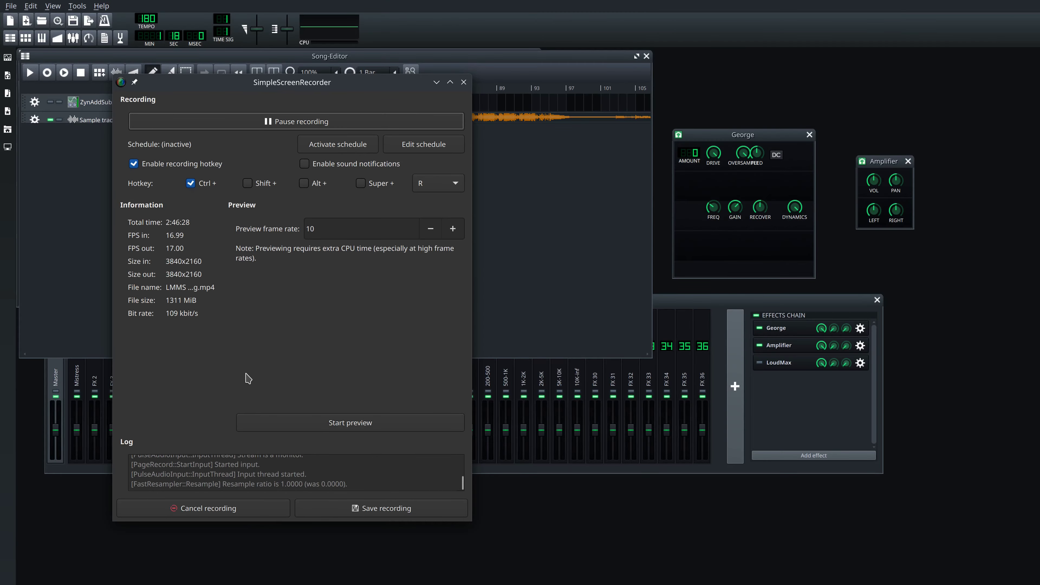